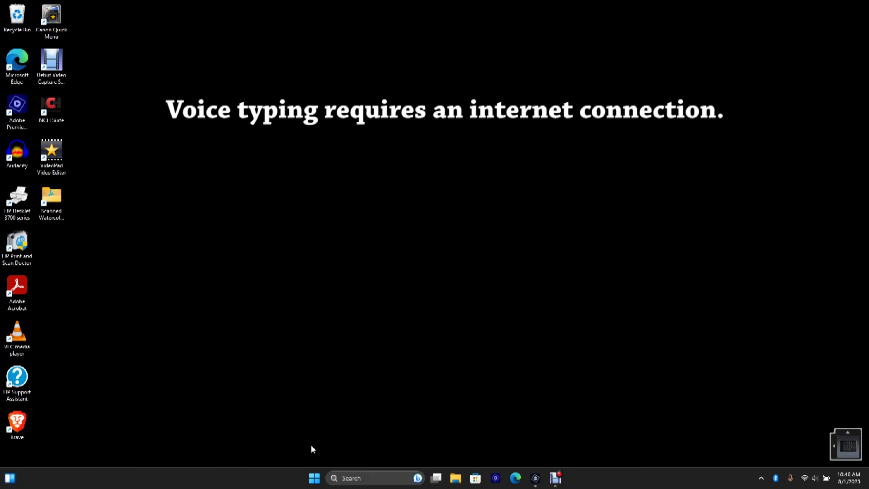
Launch voice typing with Win+H and switch Automatic punctuation off in its settings
key("super+h")
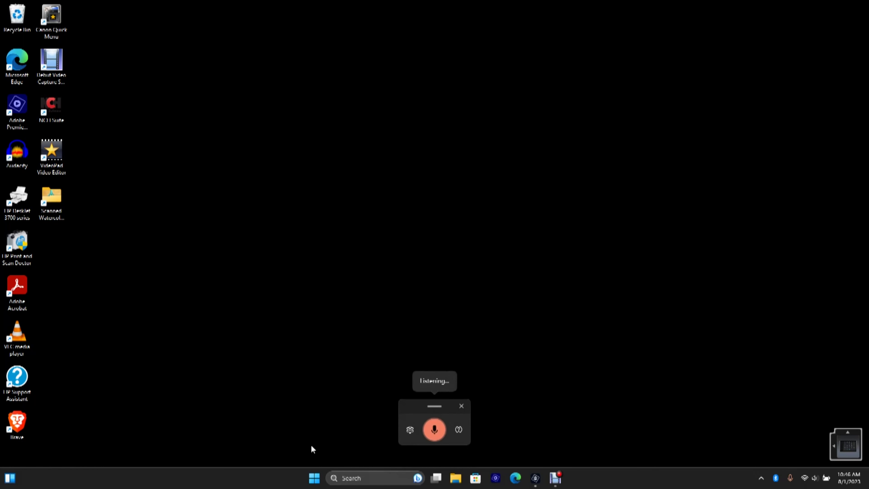
left_click(410, 430)
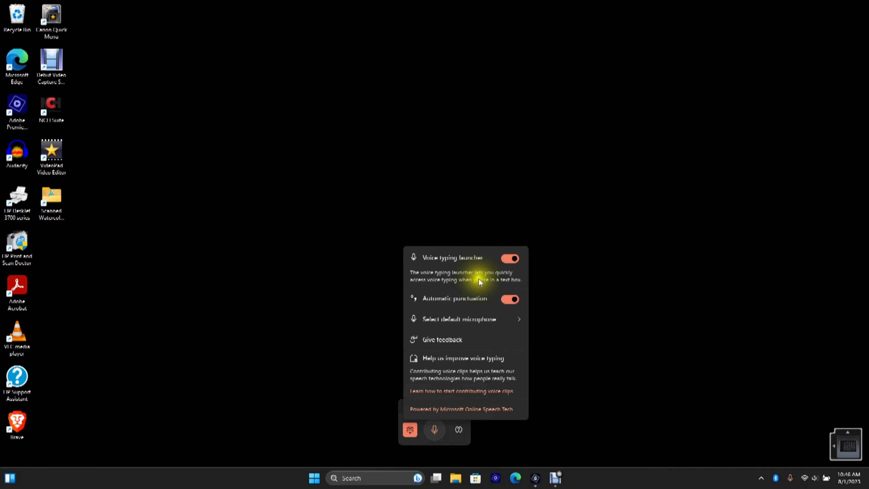
left_click(514, 300)
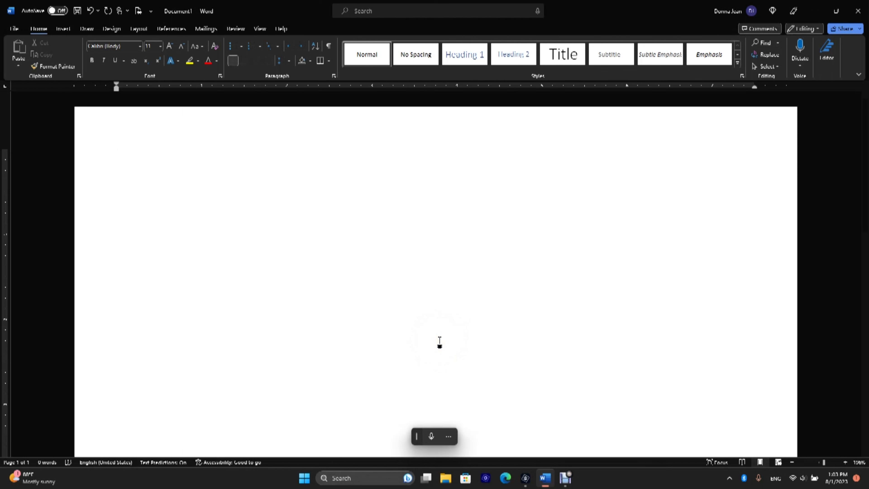
Dictate 'You can use it for basic speech to text' into the blank document
left_click(431, 436)
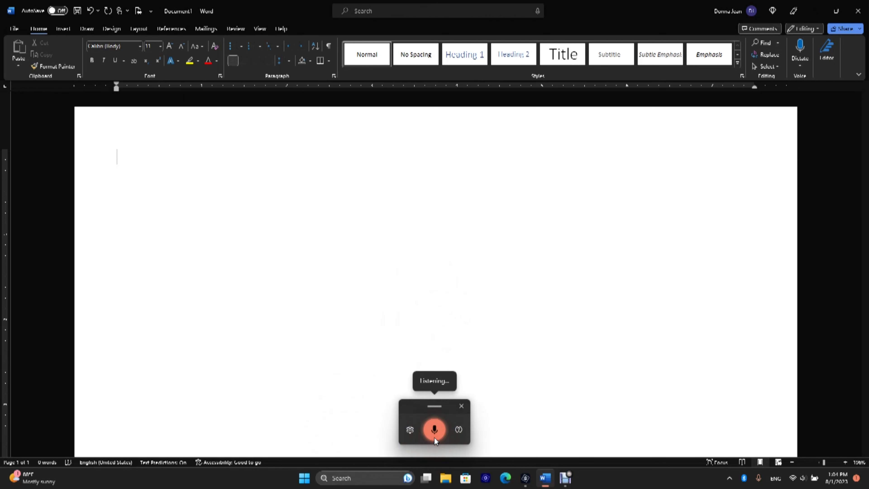
left_click(435, 437)
left_click(435, 435)
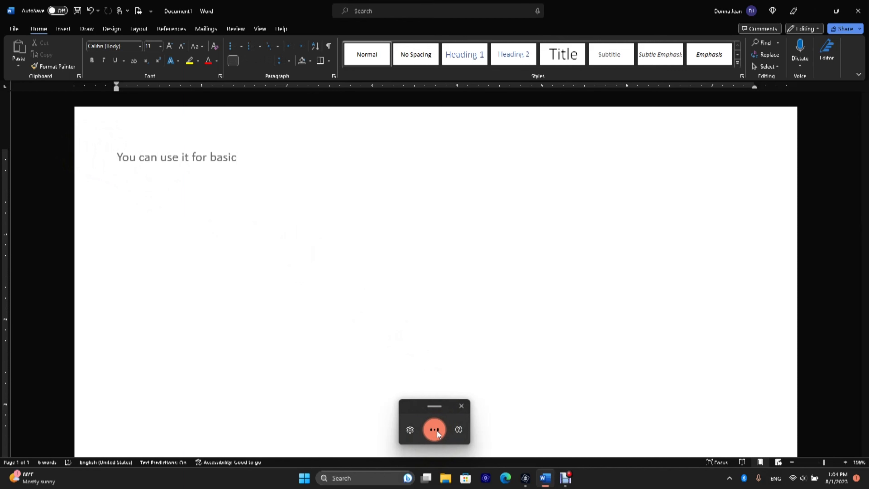
left_click(435, 432)
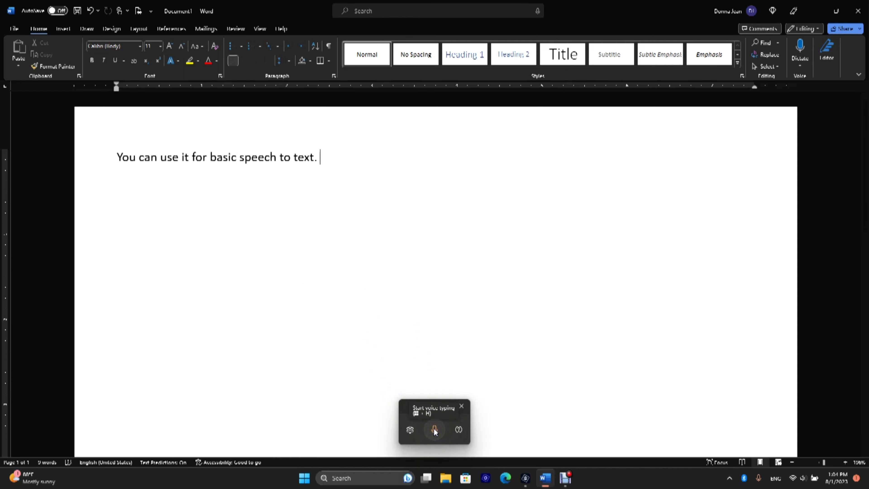
Remove the extra dictated text with 'select that' and 'delete that', then start a new line
left_click(435, 431)
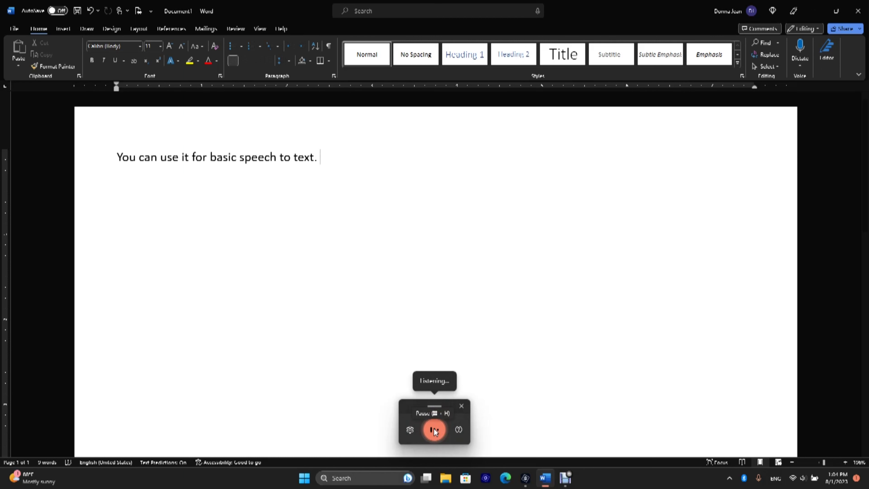
left_click(435, 430)
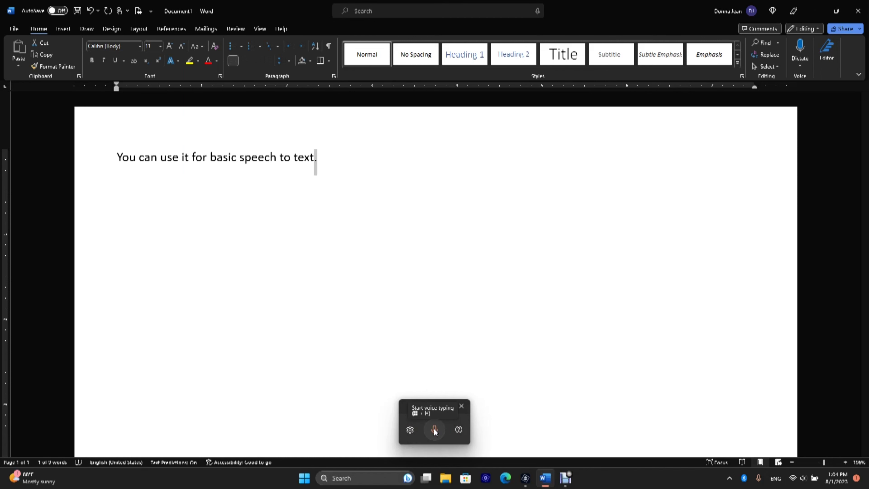
left_click(434, 430)
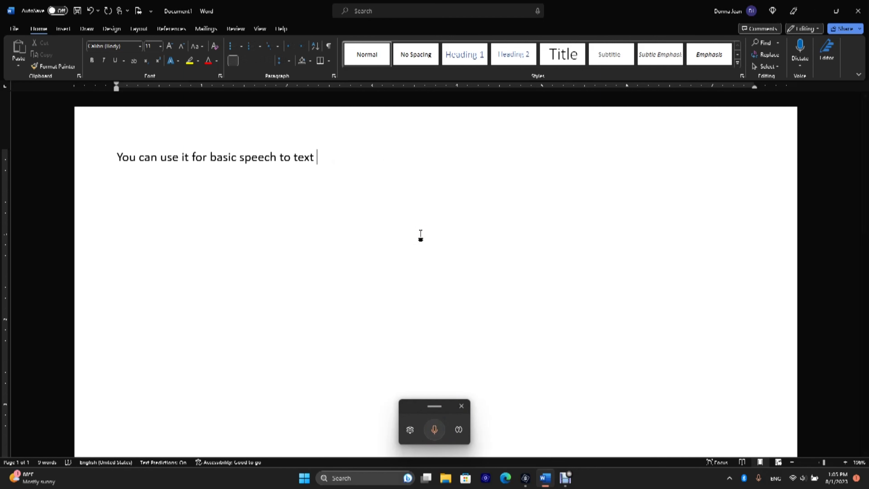
left_click(435, 430)
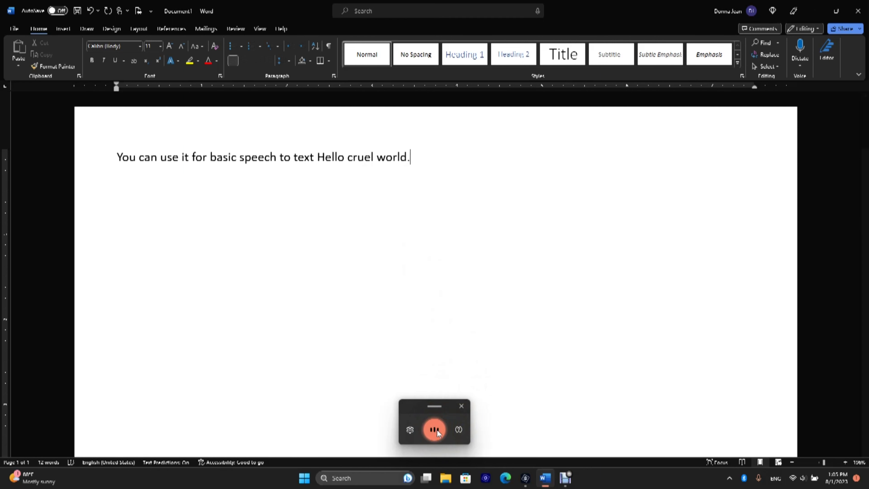
left_click(435, 430)
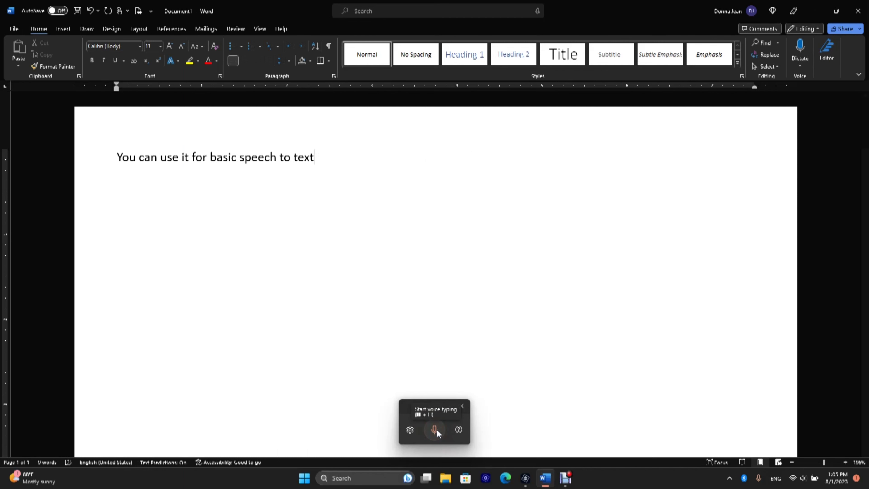
left_click(437, 432)
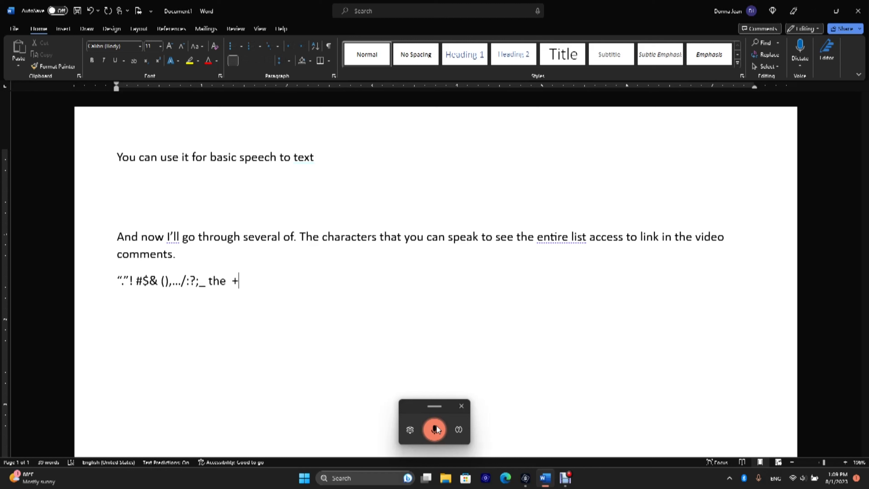
Dictate the voice typing paragraphs, including the spoken symbols line and the internet connection note
left_click(438, 429)
left_click(435, 429)
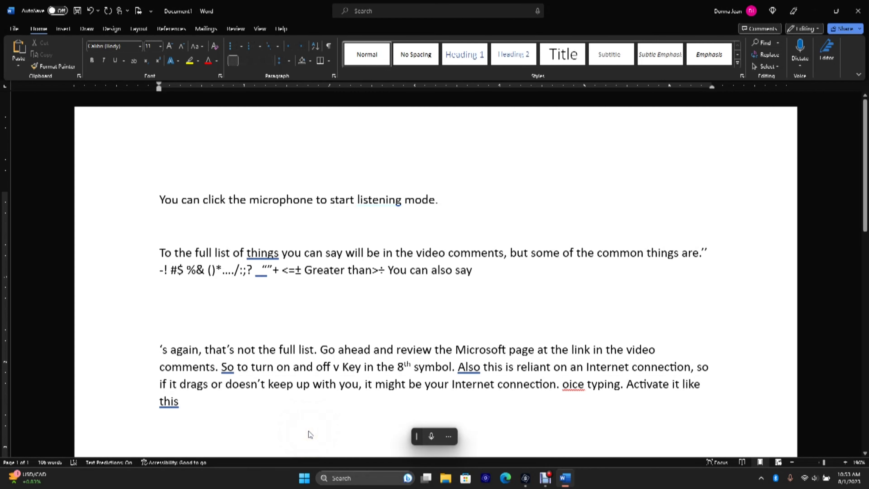
left_click(339, 472)
Search 'language' and open the Language & region settings
left_click(340, 473)
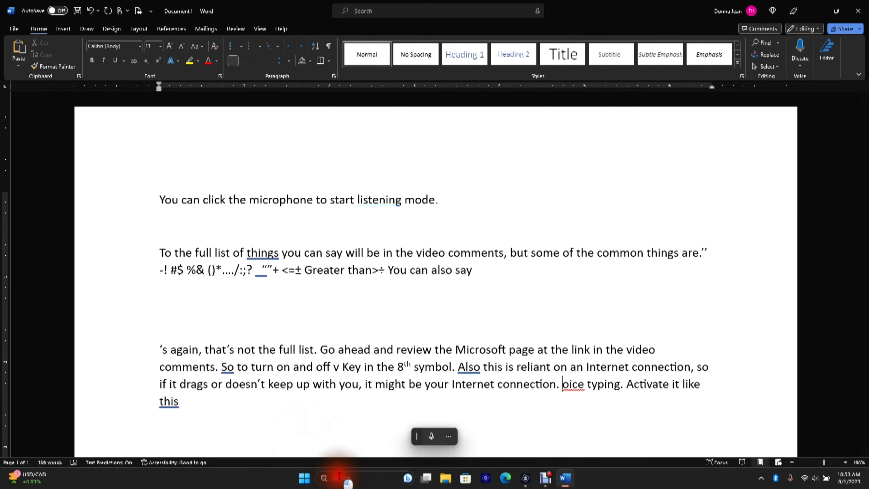
type("language an")
key("BackSpace")
key("BackSpace")
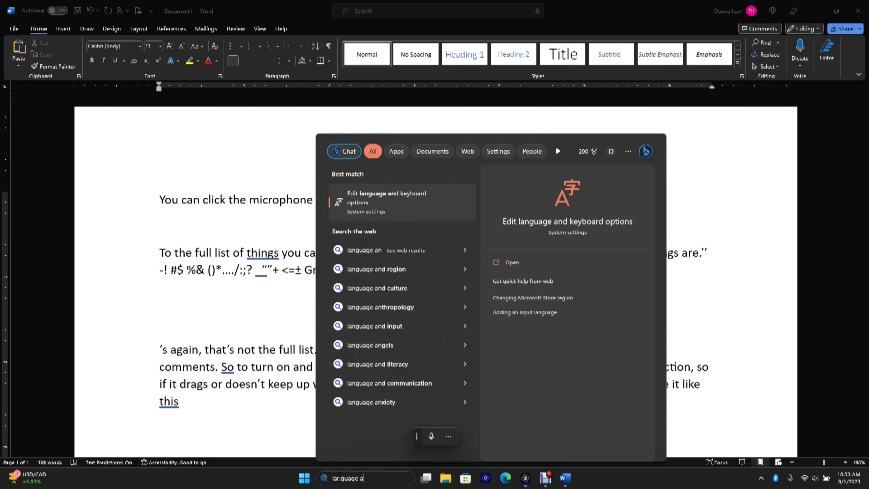
left_click(382, 297)
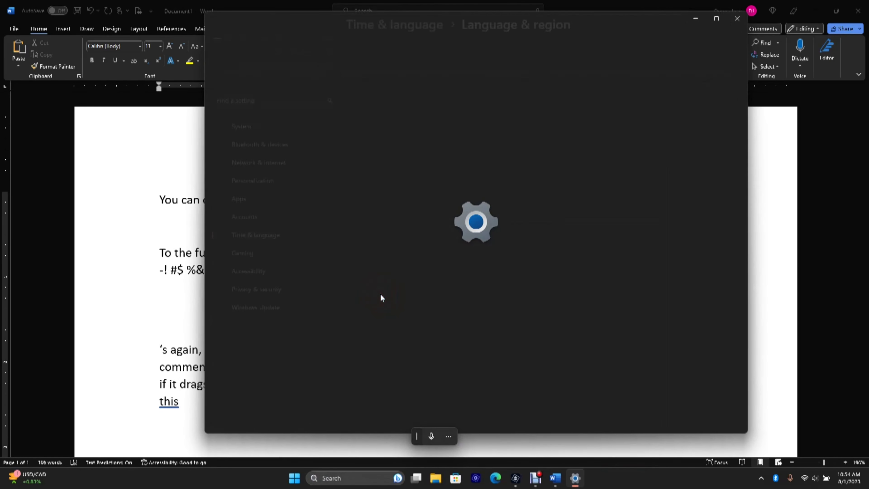
Add Español (México) as a preferred language and install its language pack
left_click(689, 127)
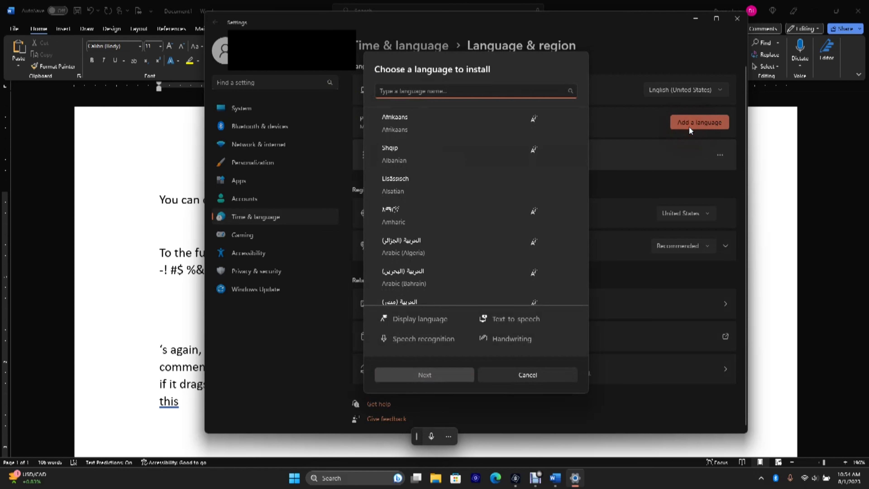
type("spanish")
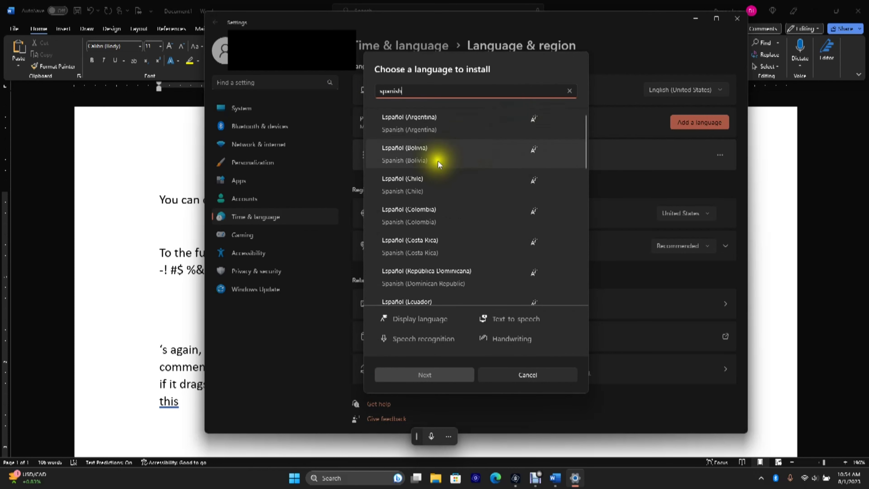
scroll(410, 234, "down", 5)
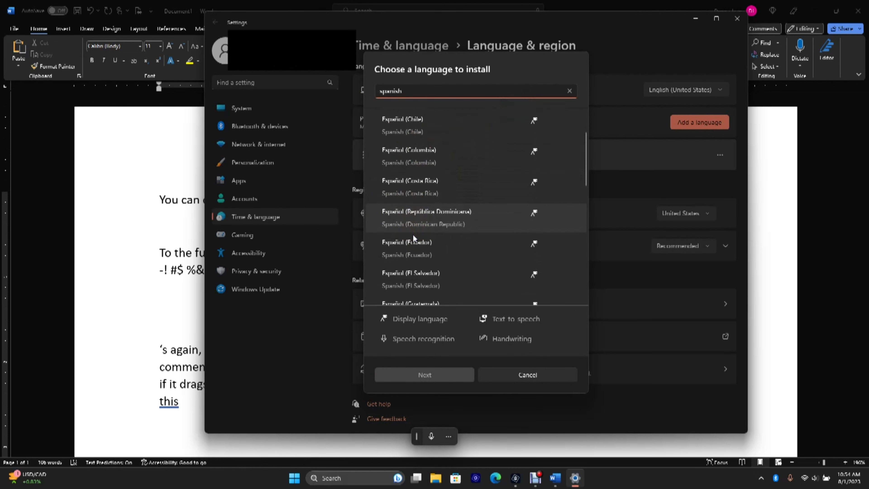
scroll(414, 237, "down", 4)
left_click(433, 195)
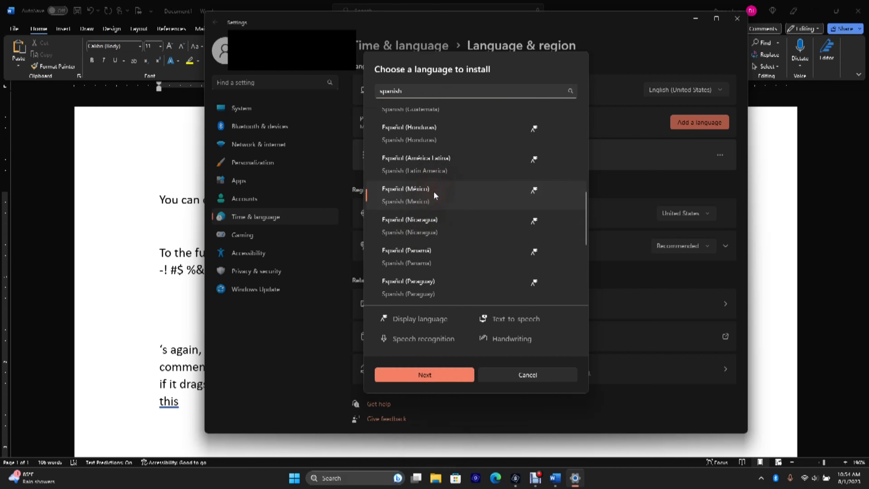
left_click(465, 374)
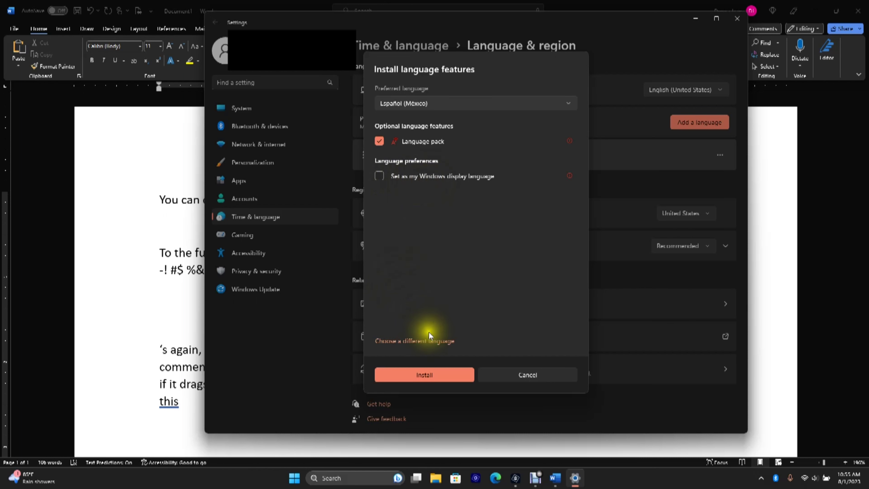
left_click(432, 374)
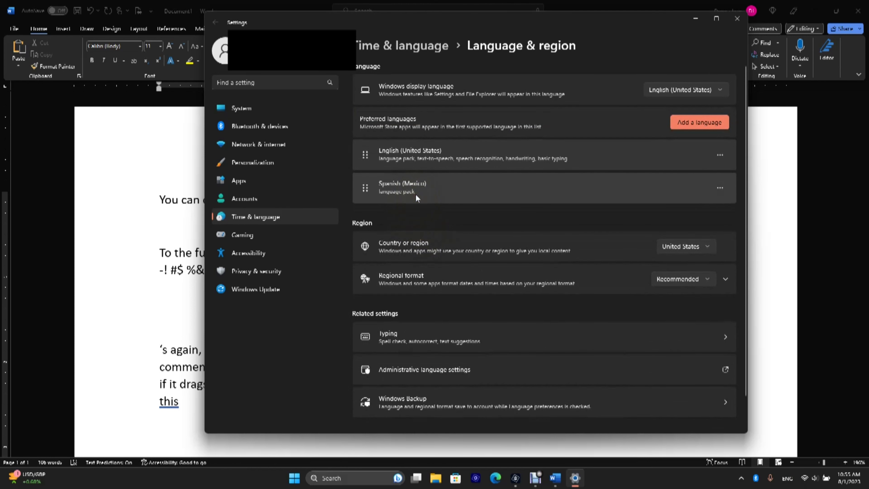
Open a blank Word document and switch the input language to Spanish (Mexico)
left_click(402, 188)
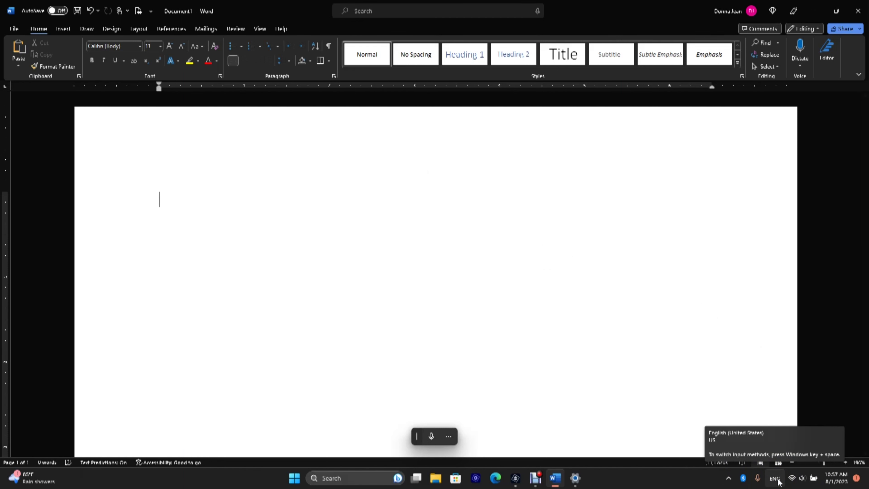
left_click(777, 480)
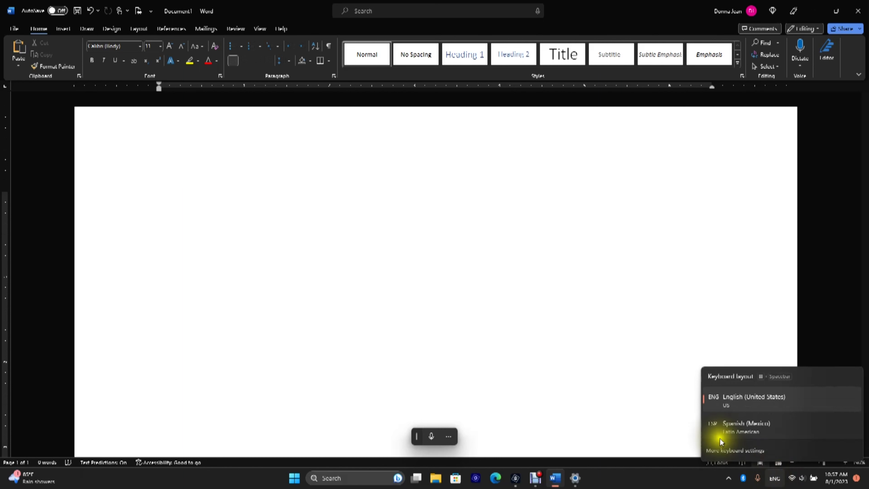
left_click(716, 426)
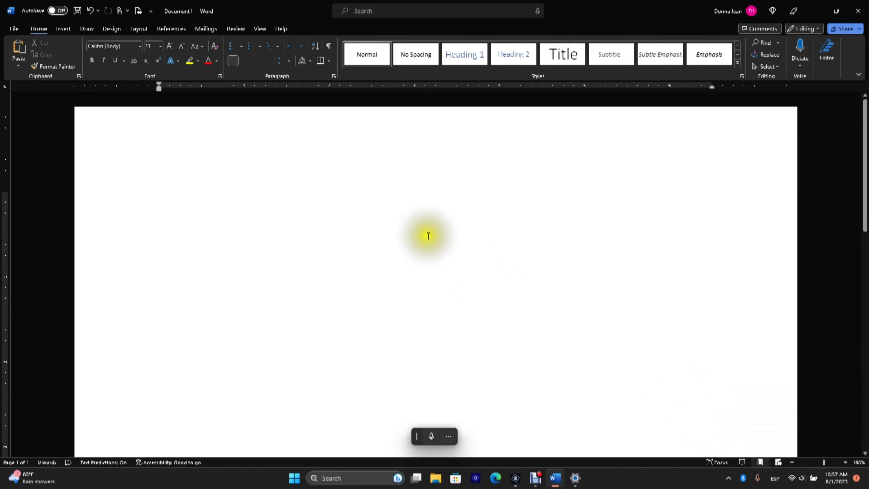
Dictate '¿Hola, cómo se llama?' in Spanish, then switch input back to English (United States)
left_click(431, 437)
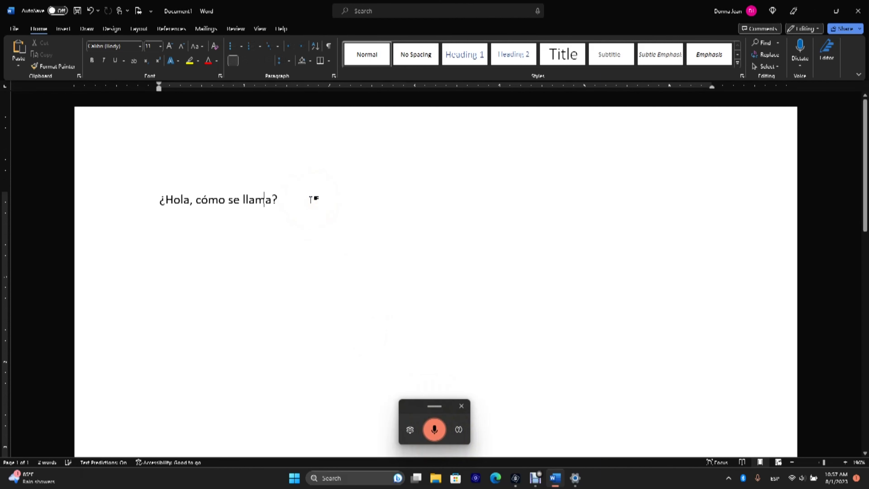
left_click(435, 430)
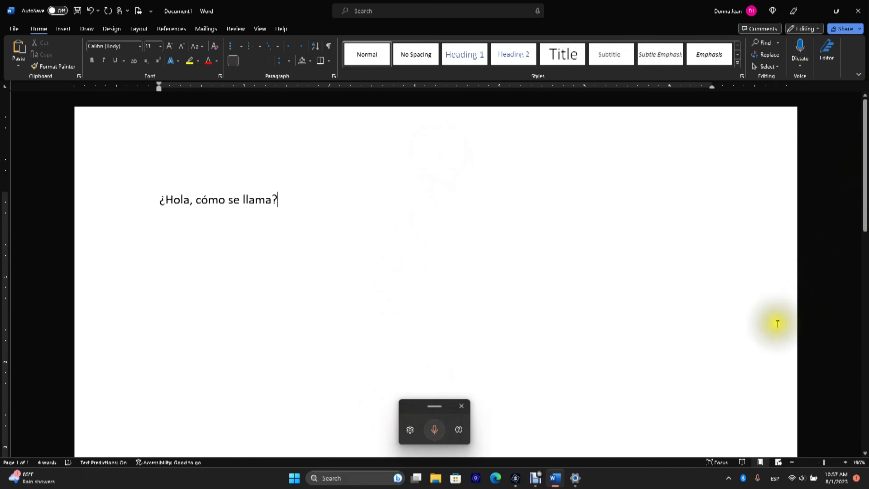
left_click(775, 478)
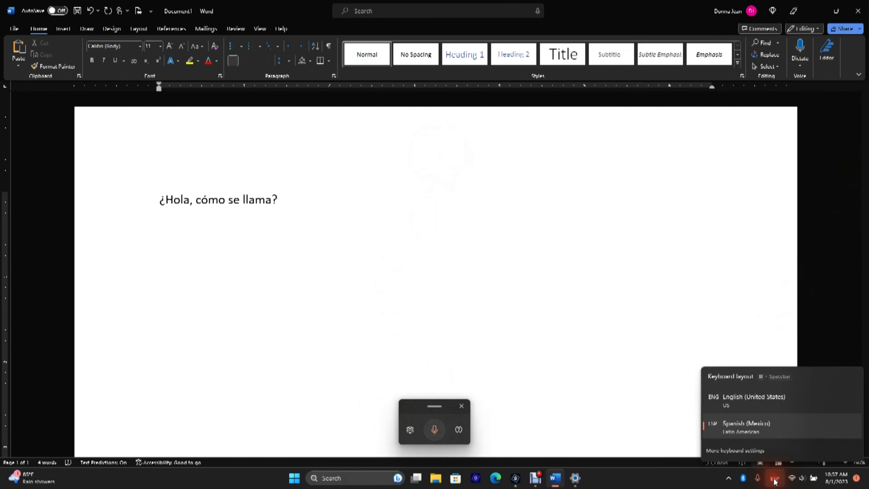
left_click(770, 406)
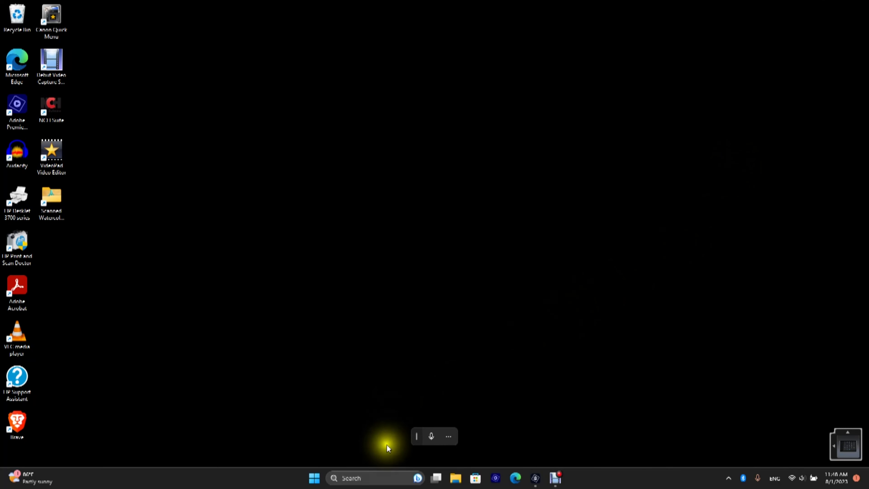
Find 'voice access' settings, turn Voice access on, dismiss its welcome, and enable Windows Speech Recognition
left_click(361, 478)
type("voice access")
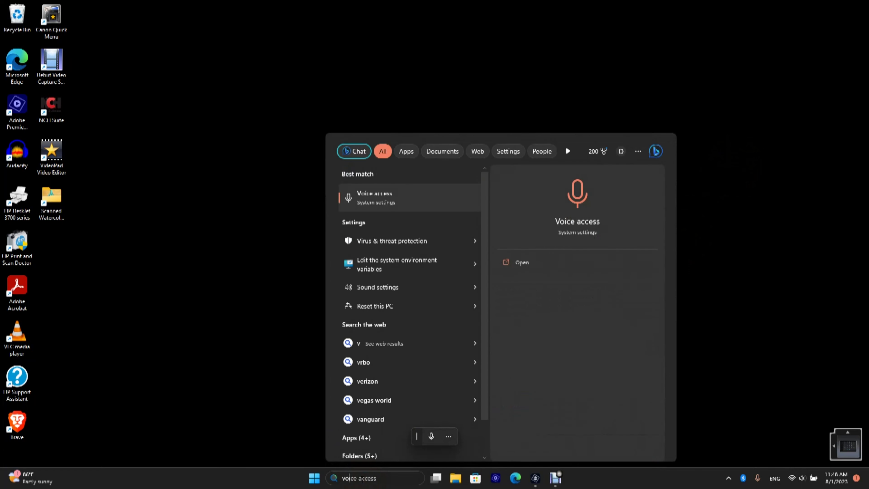
left_click(387, 195)
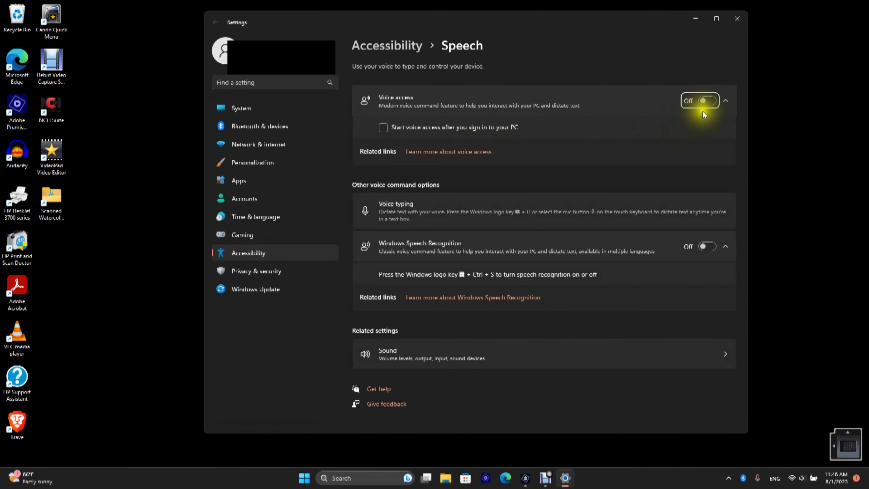
left_click(714, 103)
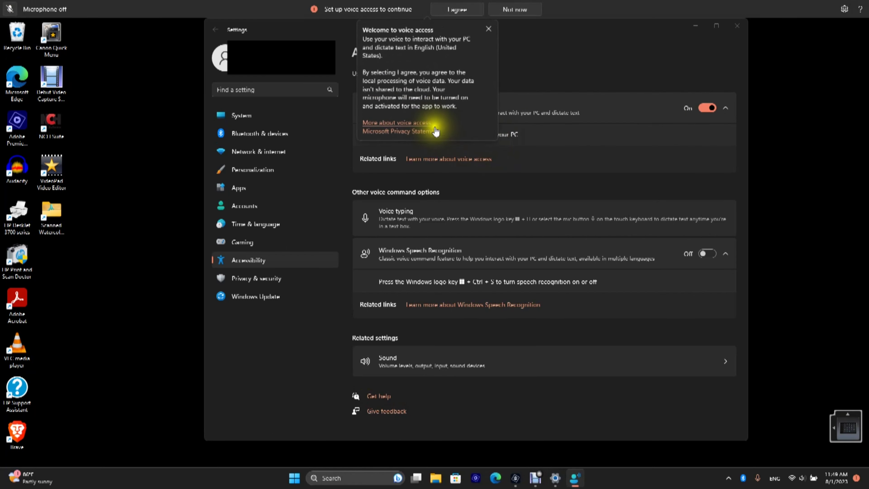
left_click(485, 30)
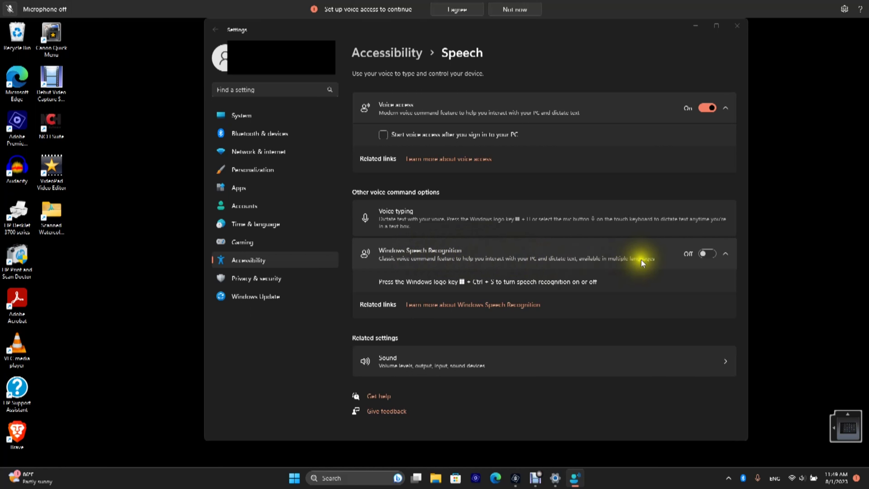
left_click(708, 254)
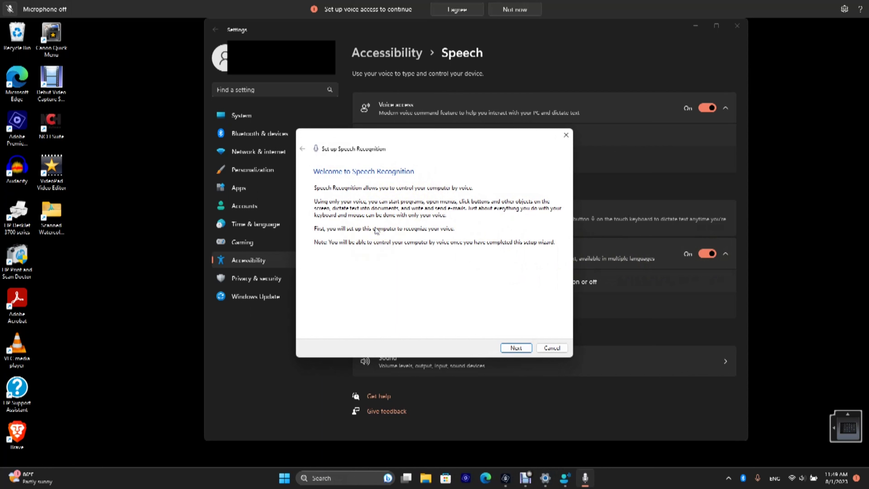
Choose Headset Microphone, pass the microphone checks, and disable document review in the setup wizard
left_click(517, 347)
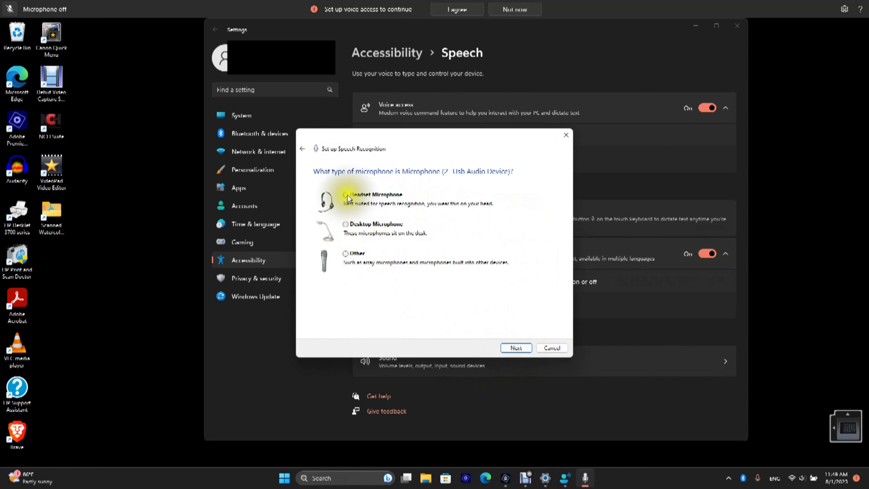
left_click(348, 195)
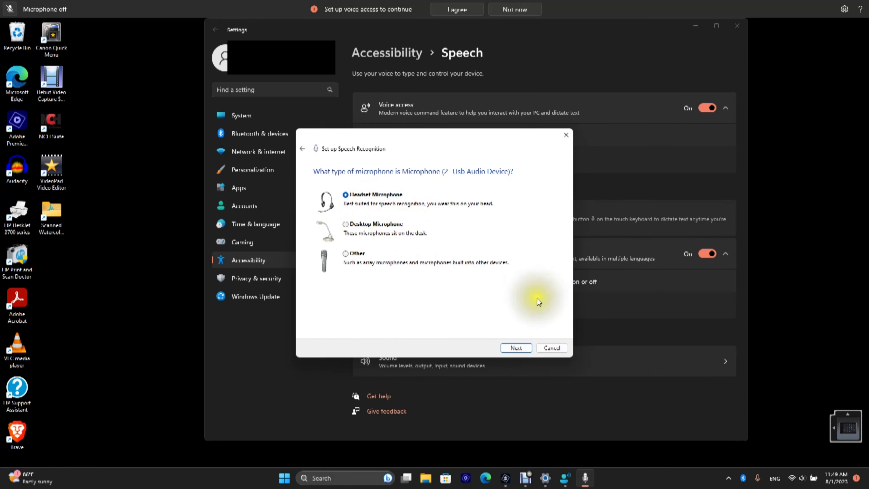
left_click(506, 349)
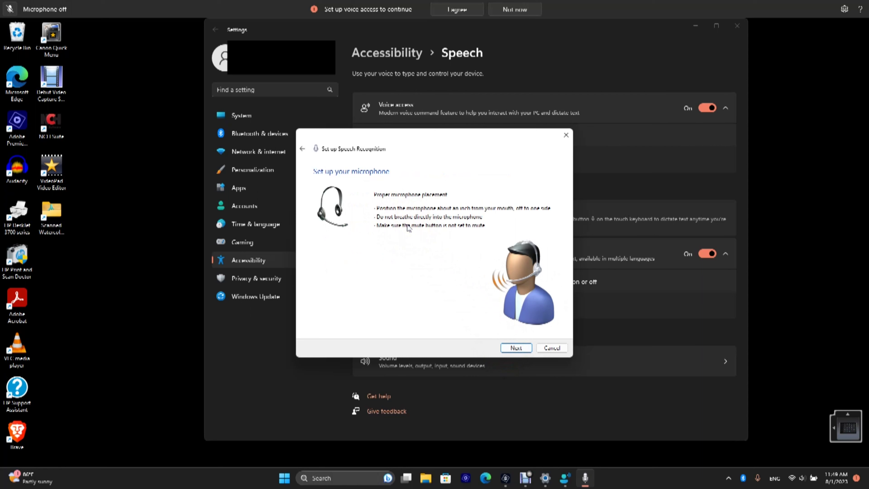
left_click(517, 349)
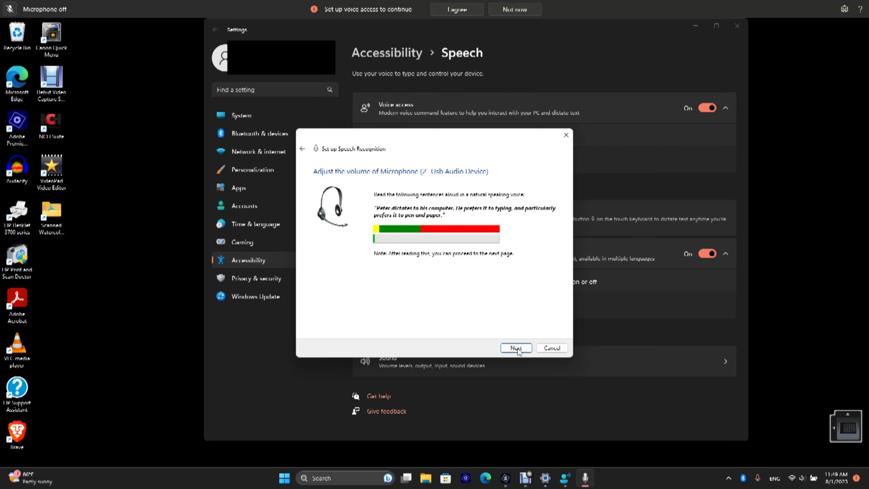
left_click(517, 348)
left_click(517, 348)
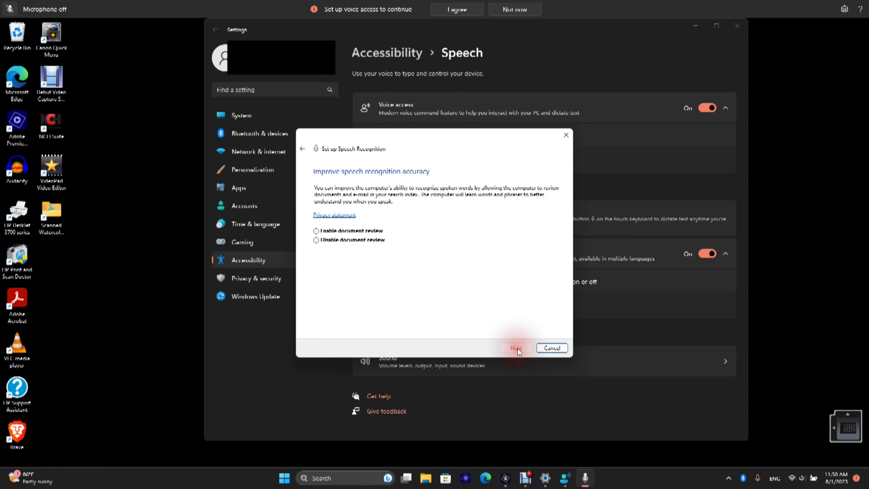
left_click(318, 240)
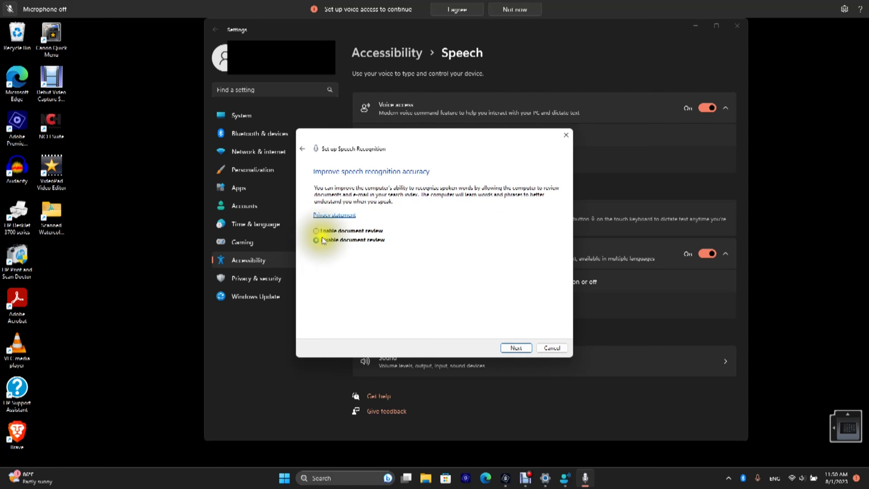
left_click(516, 347)
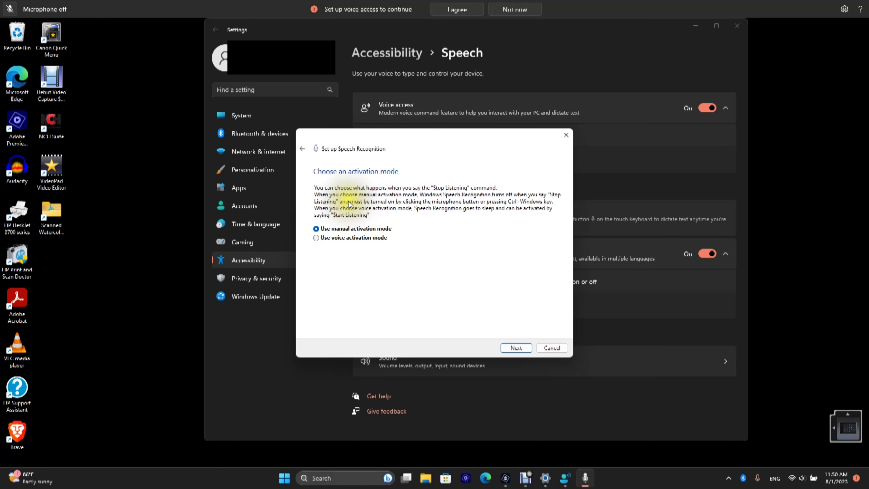
Choose voice activation mode, view the command reference, and turn off Run at startup
left_click(323, 237)
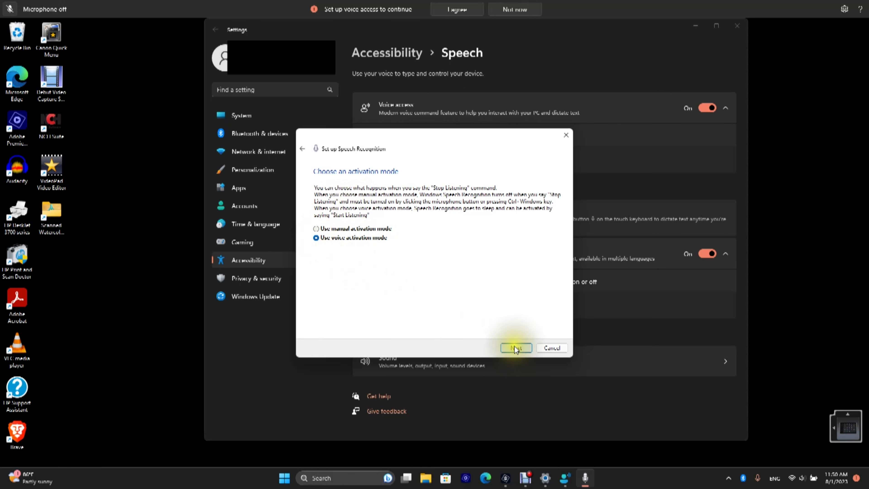
left_click(516, 347)
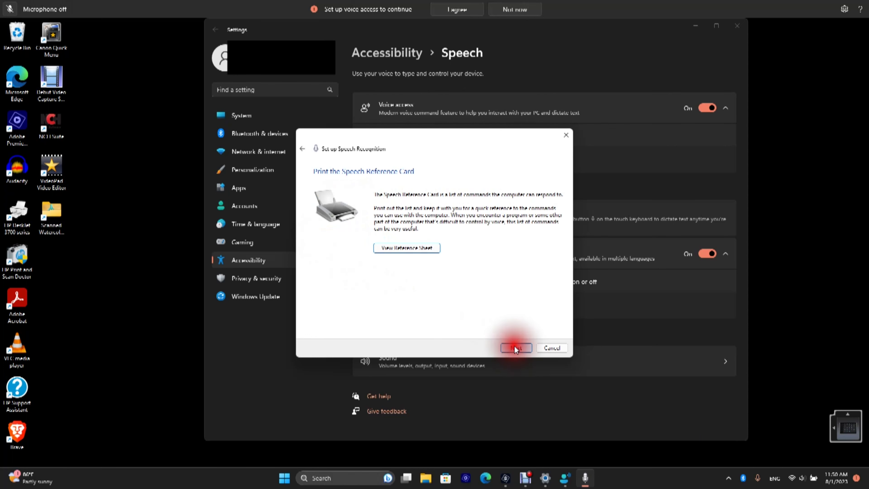
left_click(422, 248)
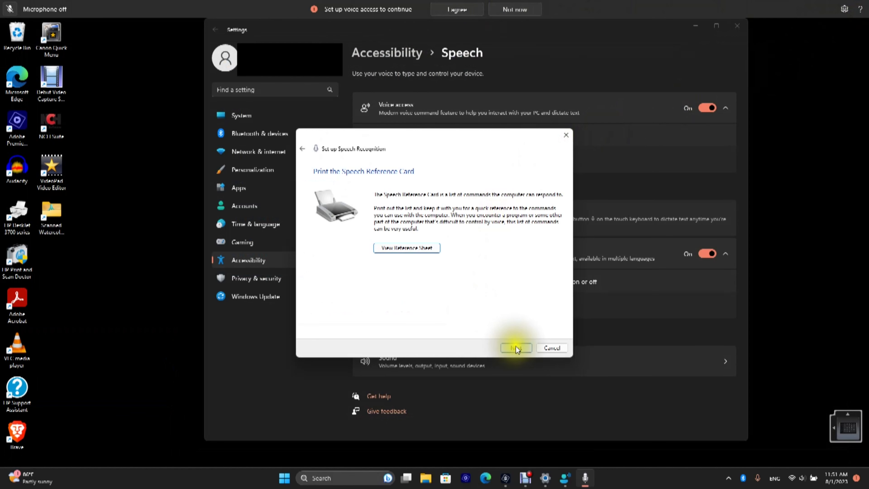
left_click(517, 347)
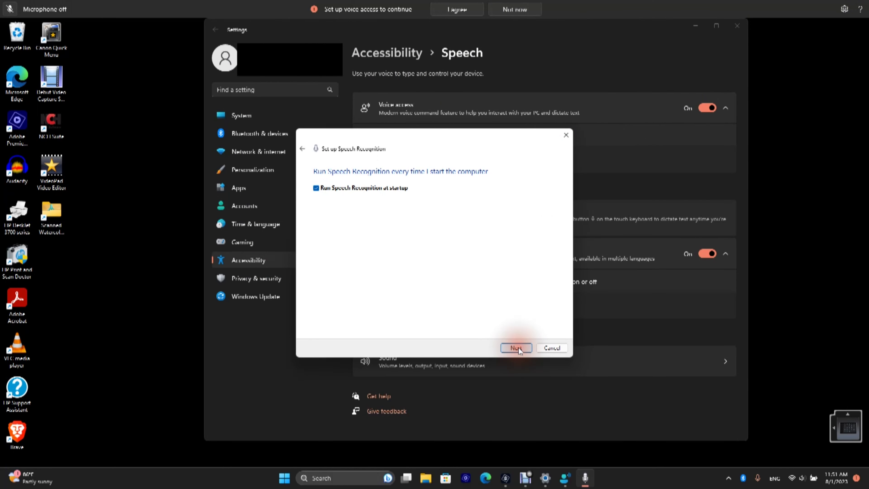
left_click(316, 188)
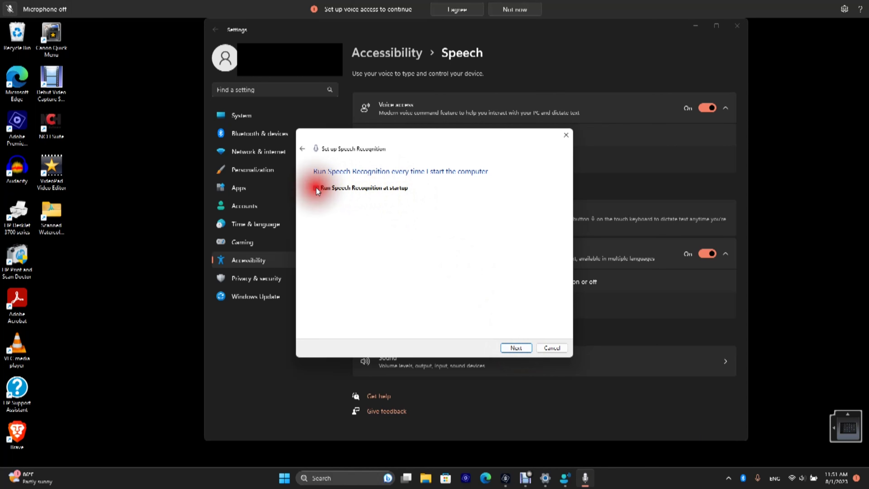
left_click(529, 348)
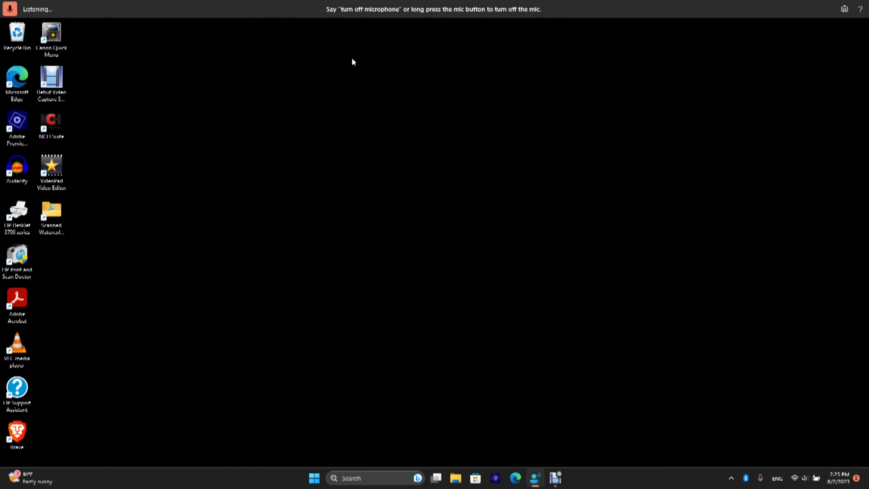
left_click(13, 11)
left_click(13, 11)
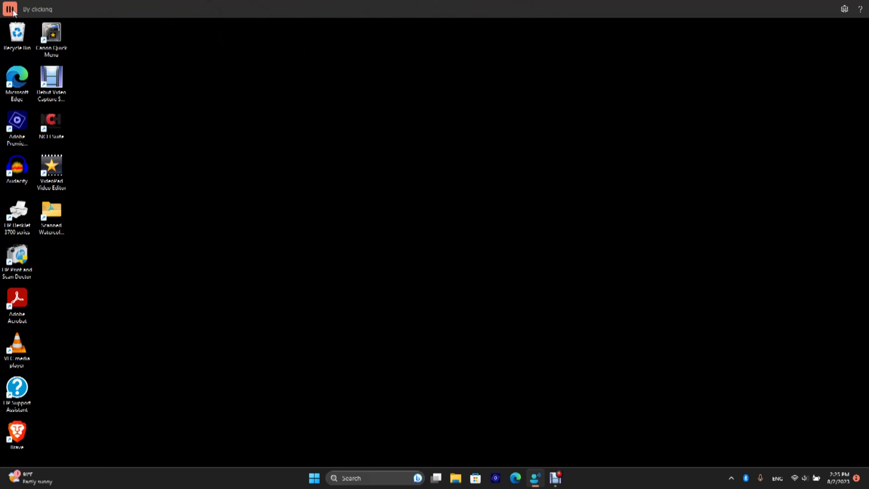
left_click(844, 10)
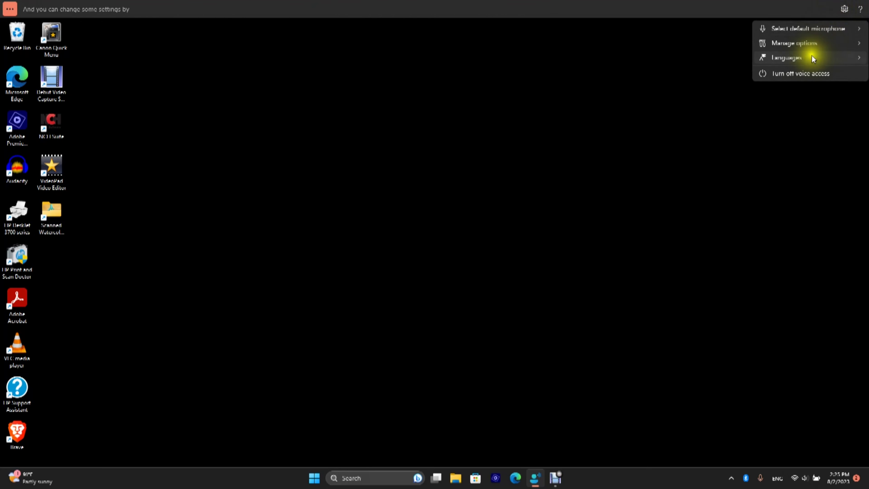
left_click(792, 28)
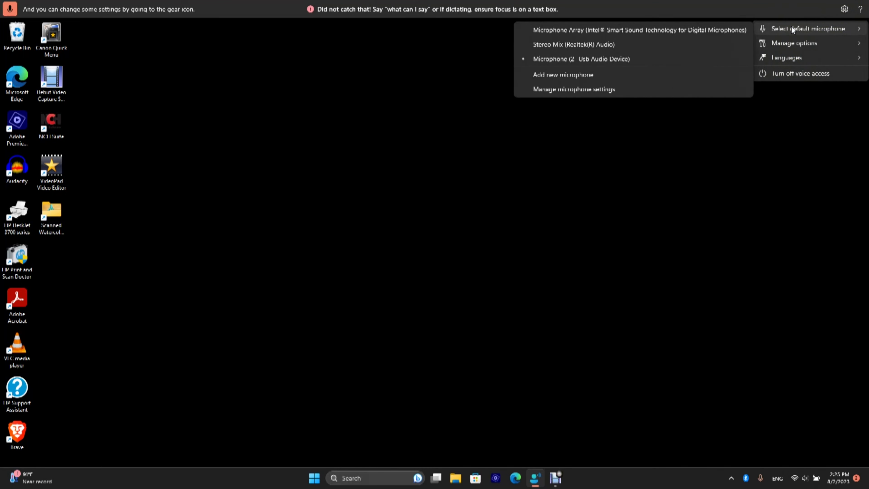
left_click(788, 42)
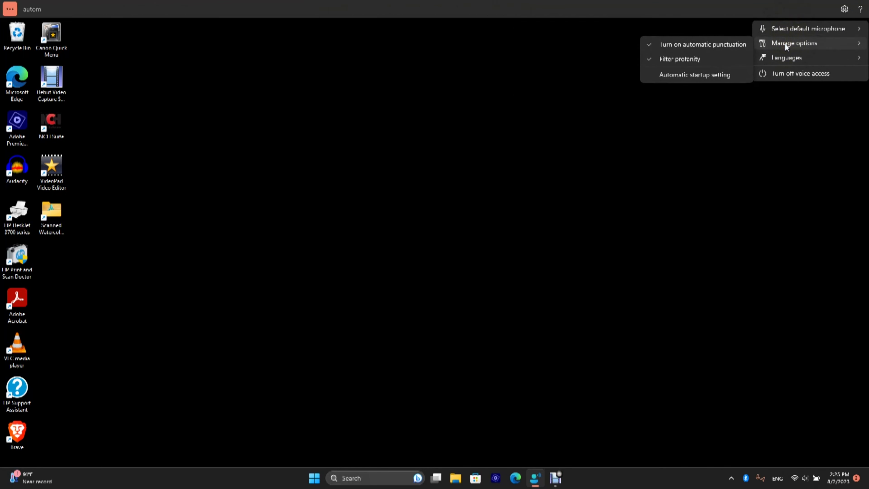
left_click(788, 58)
left_click(789, 75)
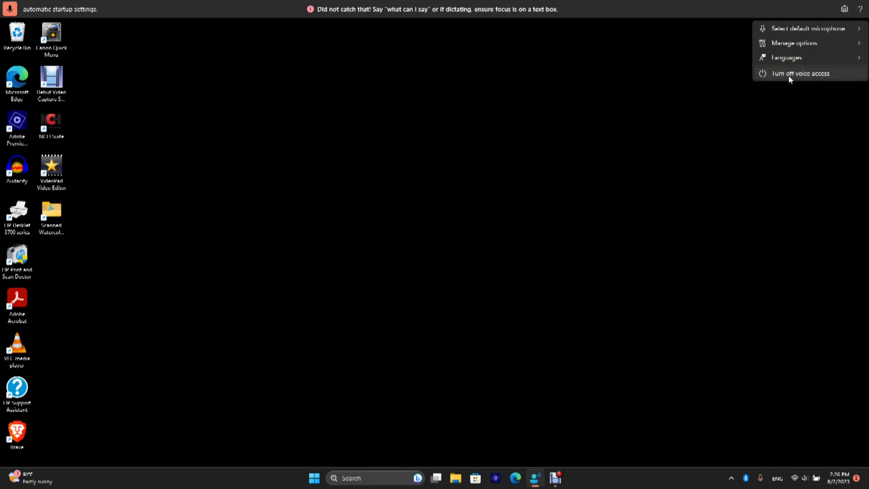
Launch Windows Speech Recognition via a 'speech' search and switch its microphone to Listening
left_click(354, 480)
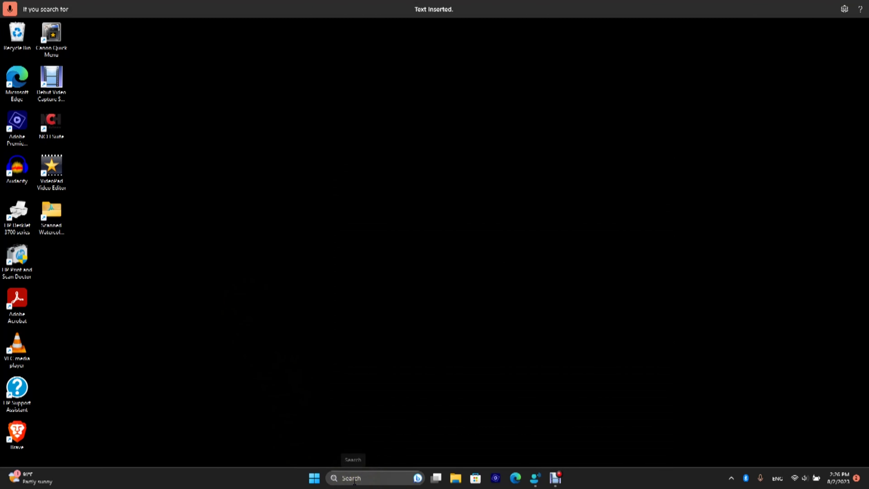
type("spe")
type("ech")
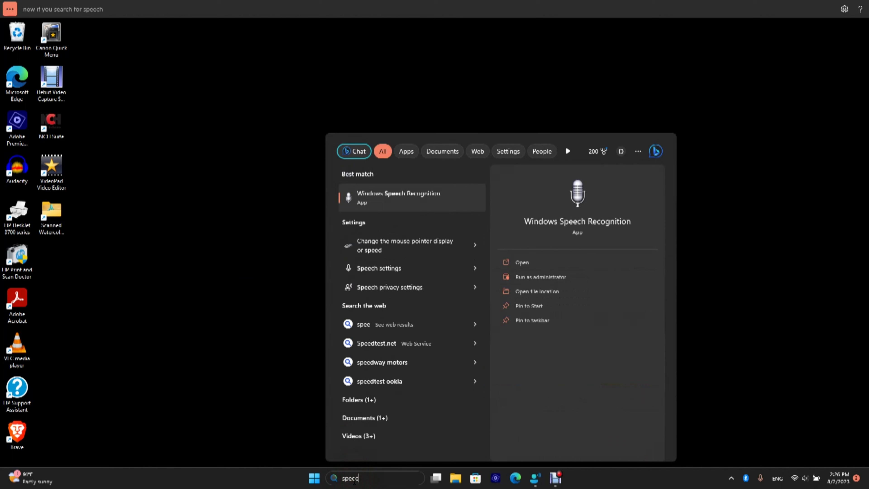
left_click(375, 197)
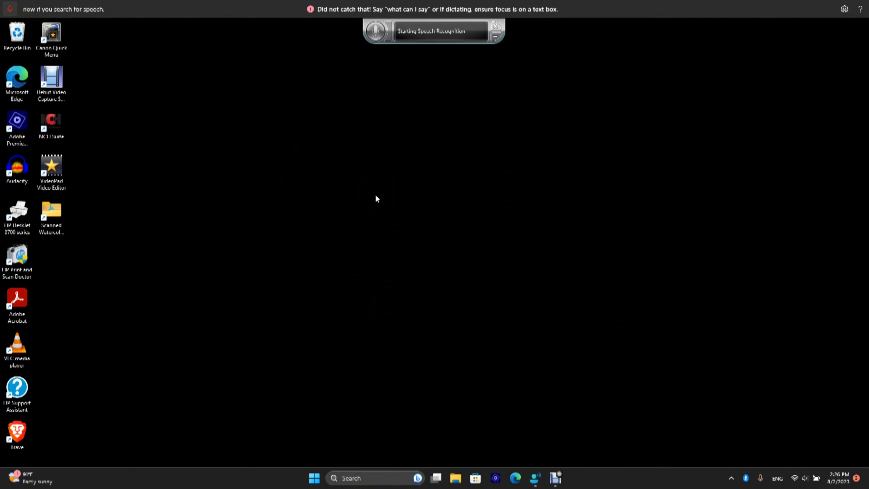
left_click(342, 64)
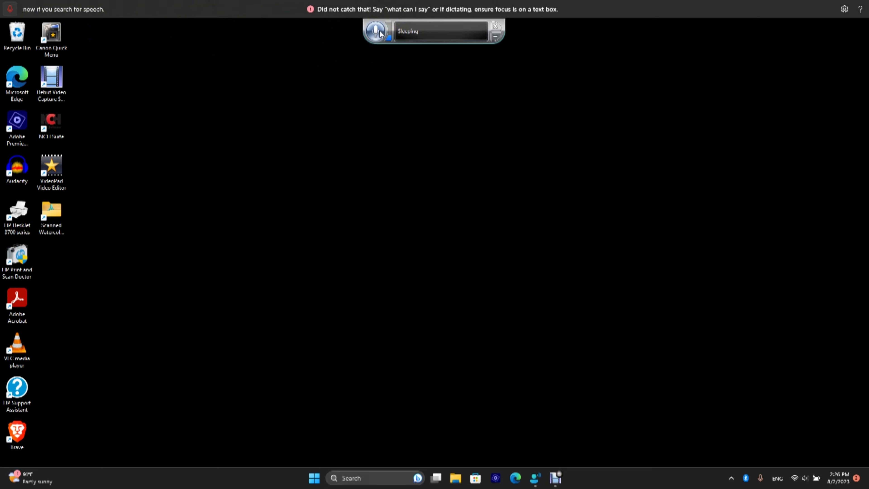
left_click(378, 40)
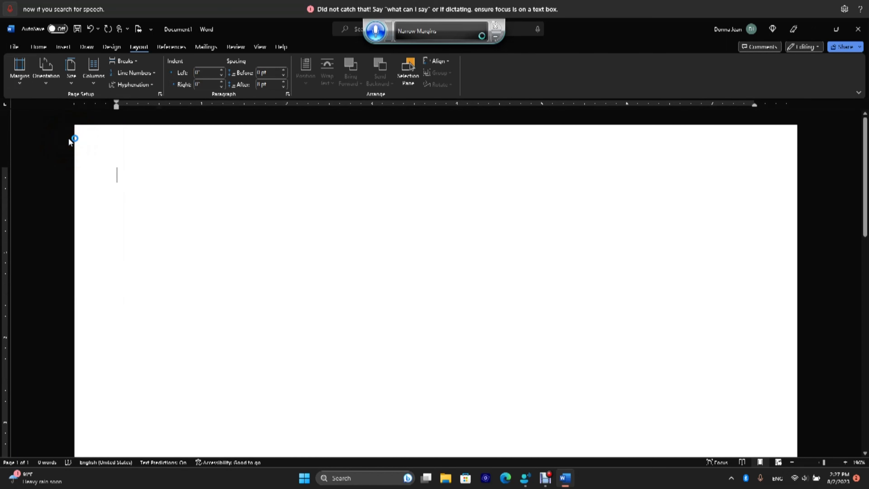
Put the Speech Recognition microphone to sleep, then sleep and wake Voice Access
left_click(468, 298)
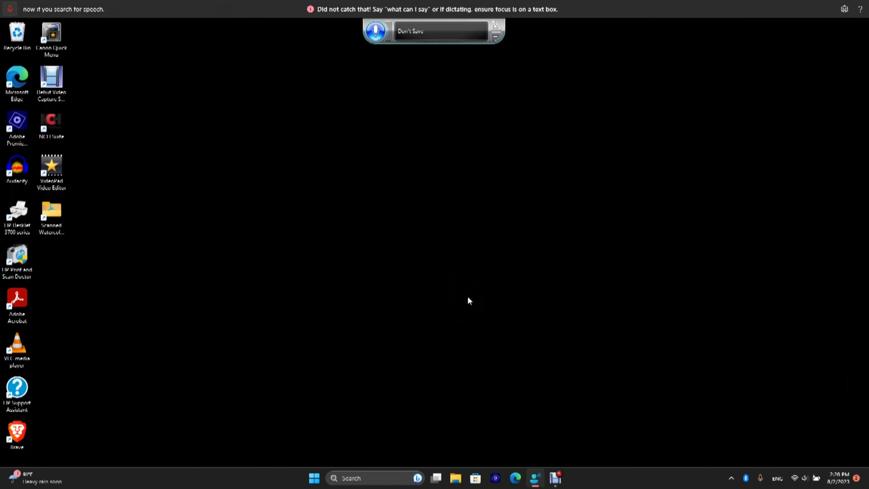
left_click(377, 32)
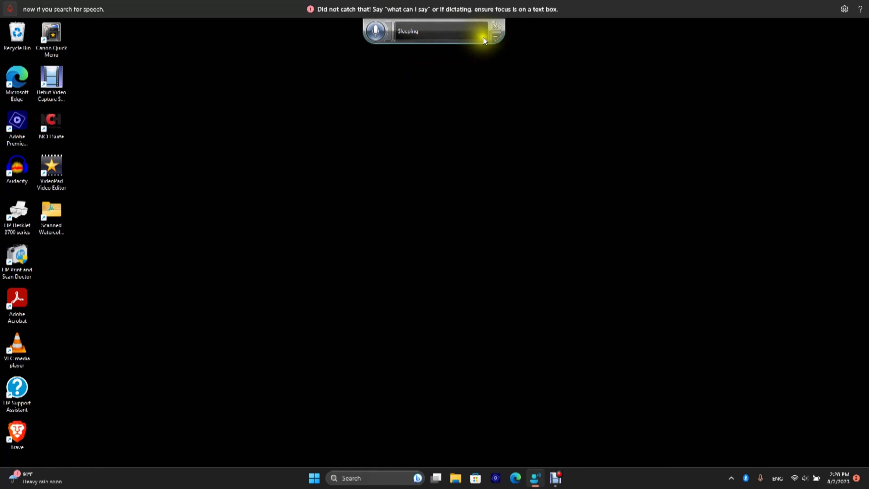
left_click(9, 10)
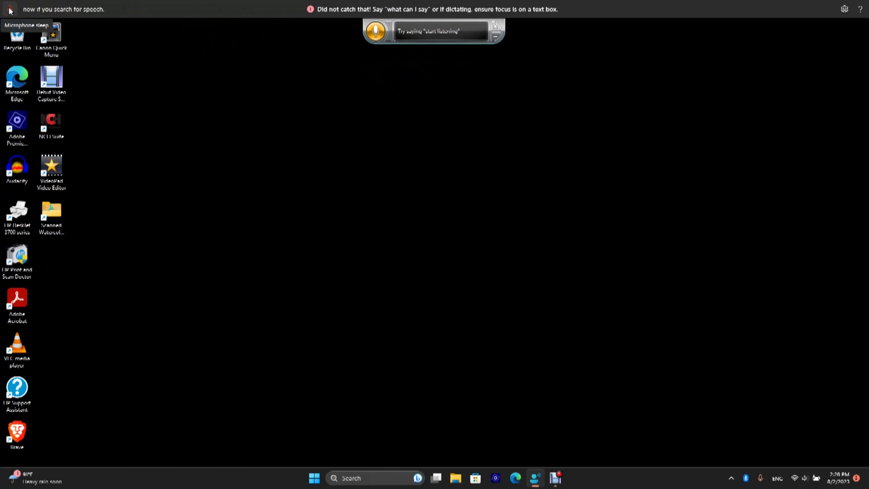
left_click(9, 10)
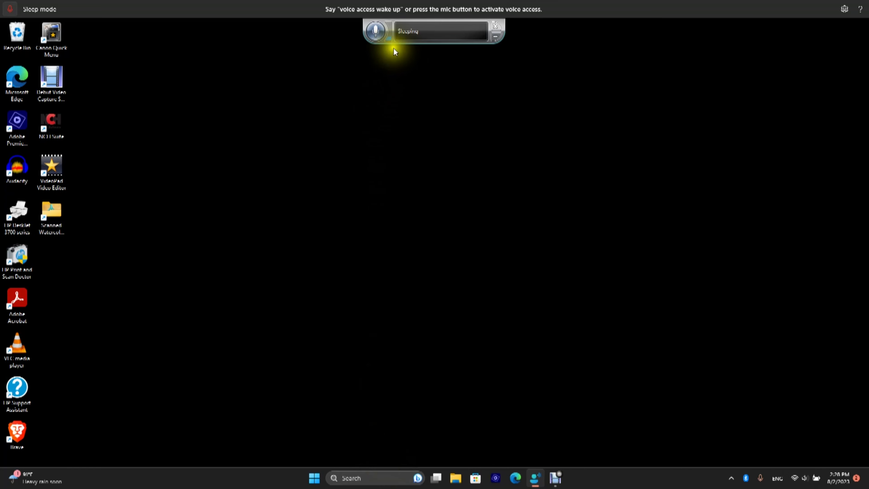
Browse the speech bar's Options and Configuration menus and open, then close, the Speech Recognition control panel
right_click(390, 34)
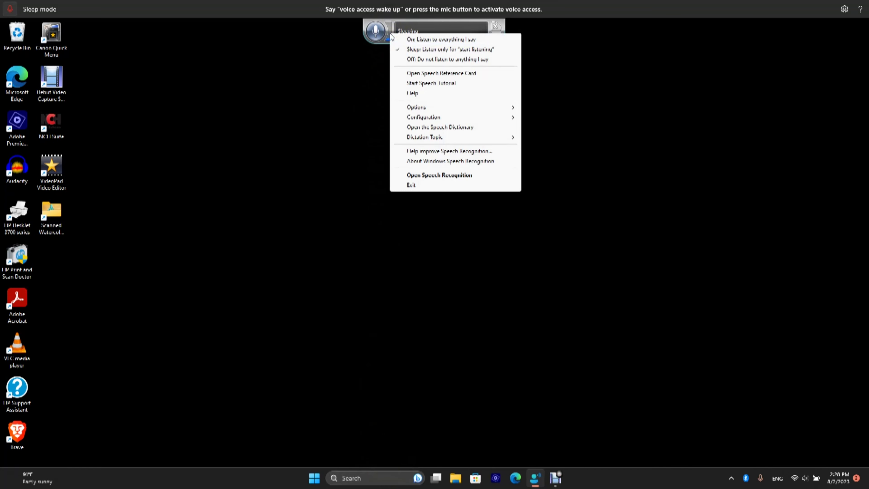
mouse_move(430, 108)
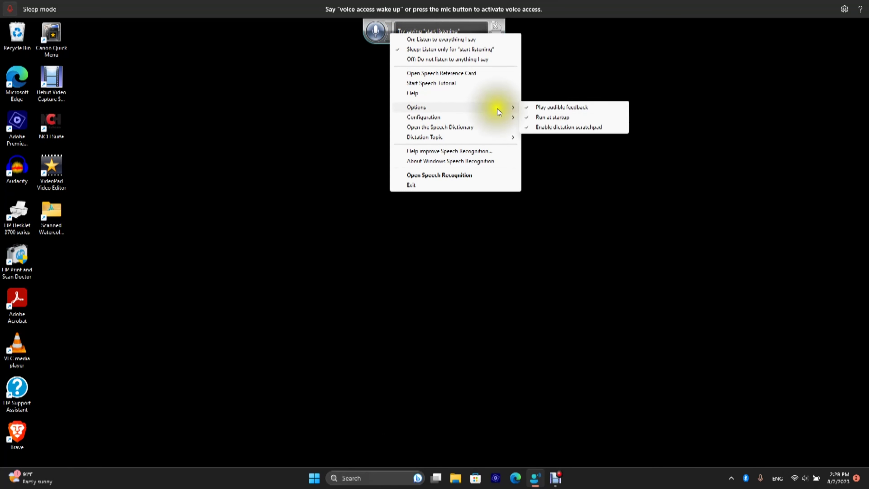
mouse_move(456, 118)
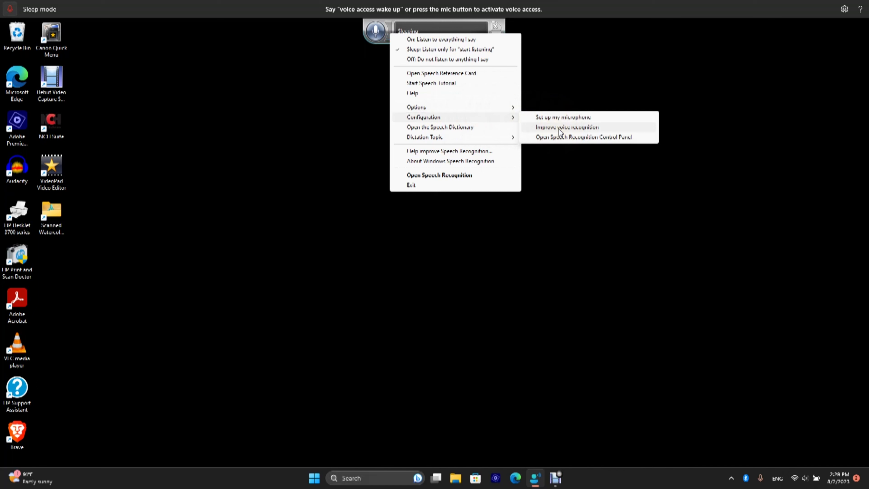
left_click(565, 137)
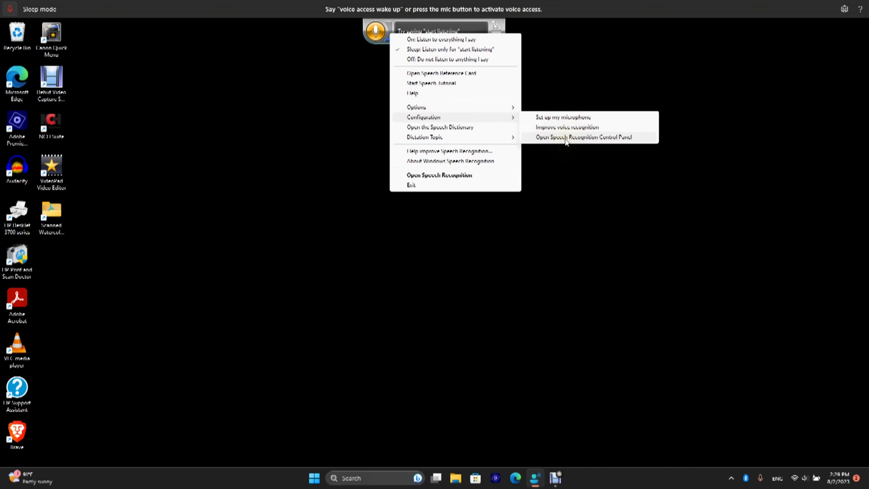
left_click(167, 144)
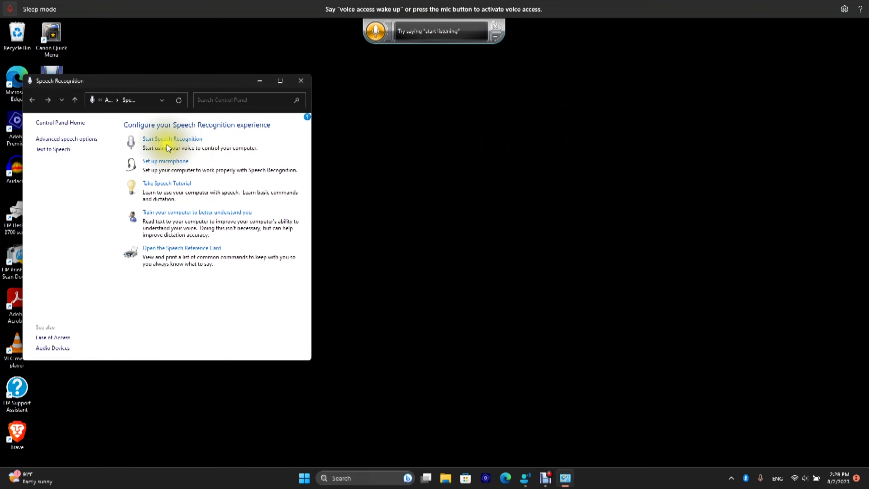
key("alt+F4")
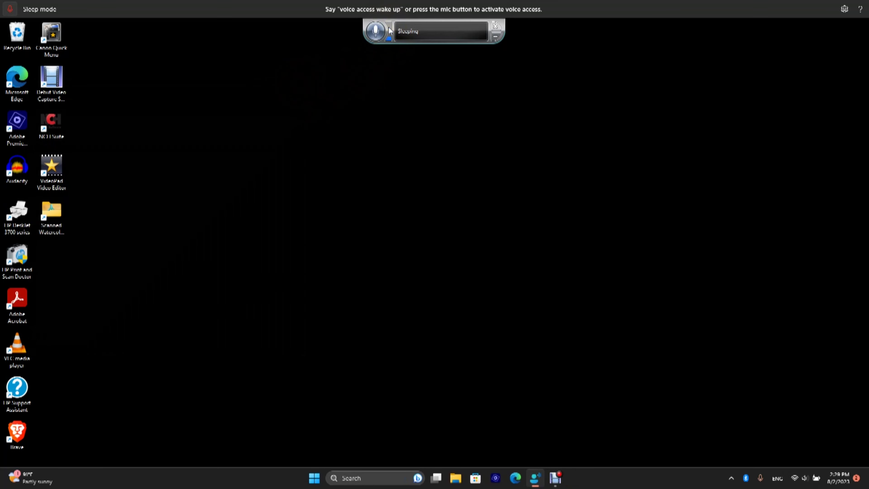
Open and close the Speech Dictionary, then shut down Speech Recognition
right_click(391, 28)
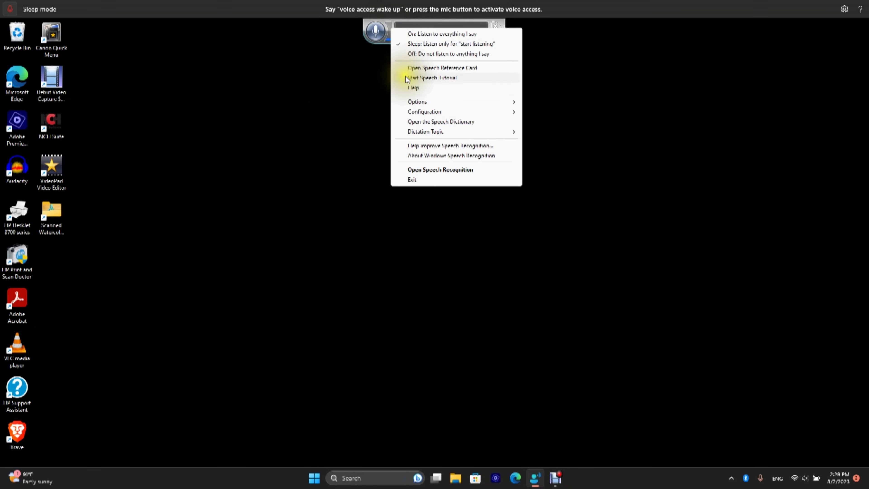
left_click(432, 122)
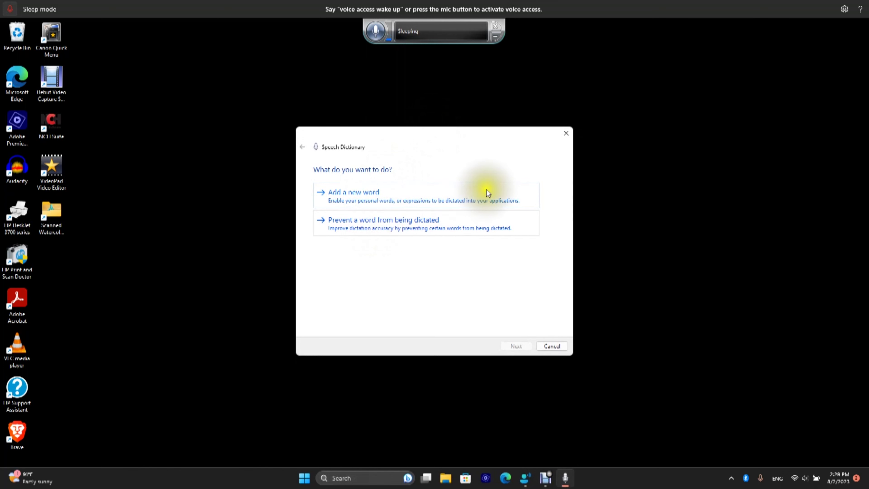
left_click(567, 133)
right_click(393, 25)
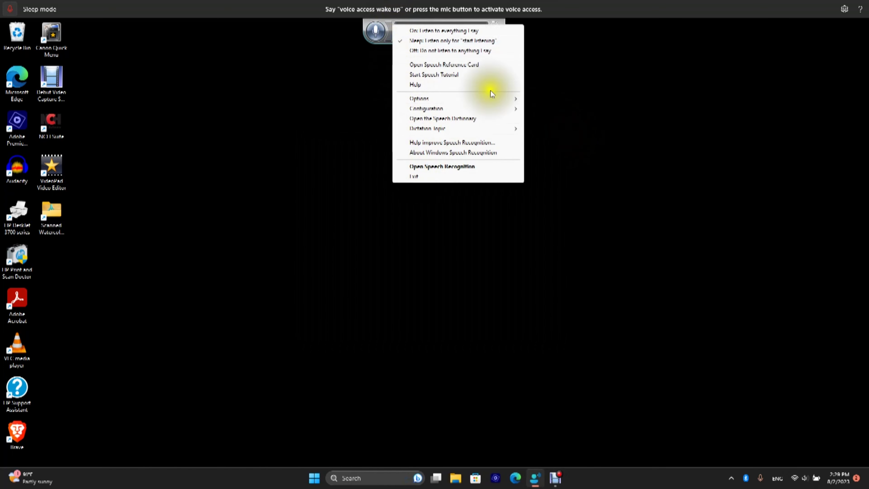
left_click(495, 25)
left_click(494, 25)
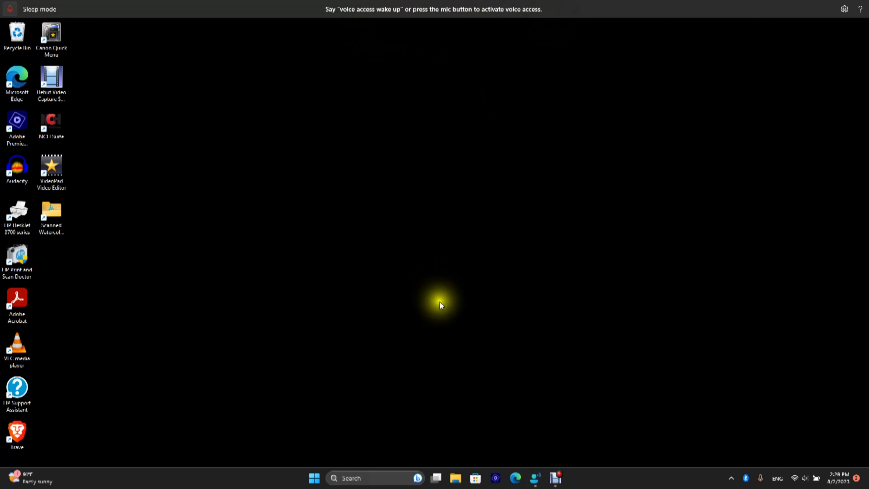
Search for 'speech' and relaunch Windows Speech Recognition from the Best match result
left_click(359, 473)
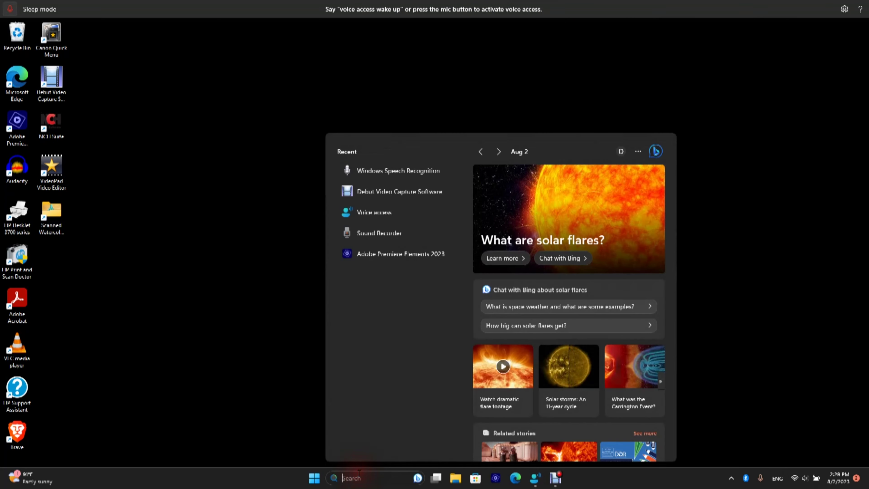
type("s")
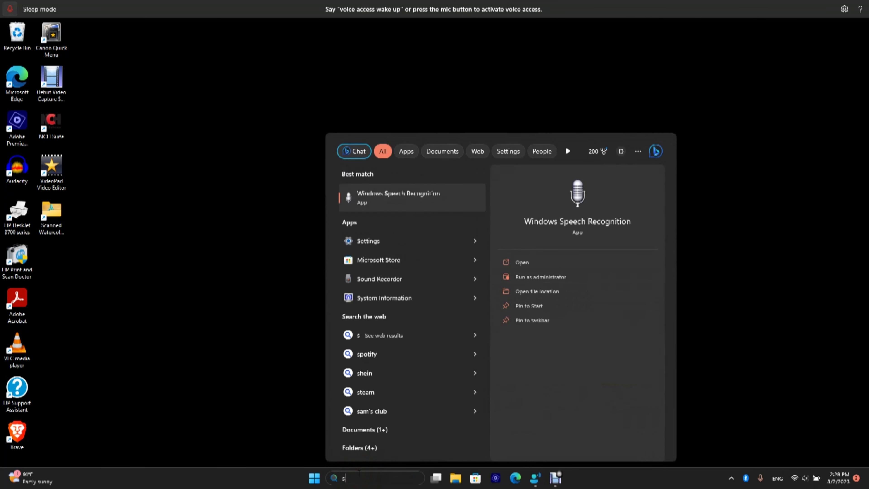
type("peech")
left_click(410, 204)
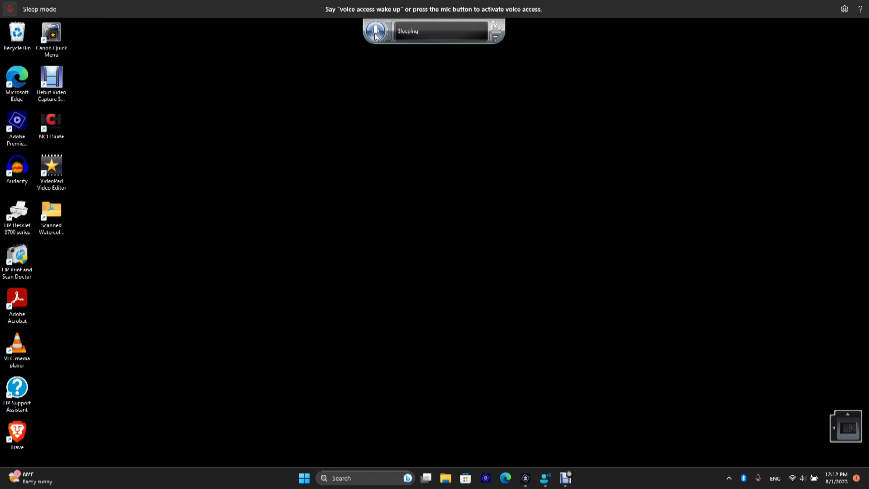
By voice, open Paint and Calculator, close Calculator, then open Word
left_click(375, 33)
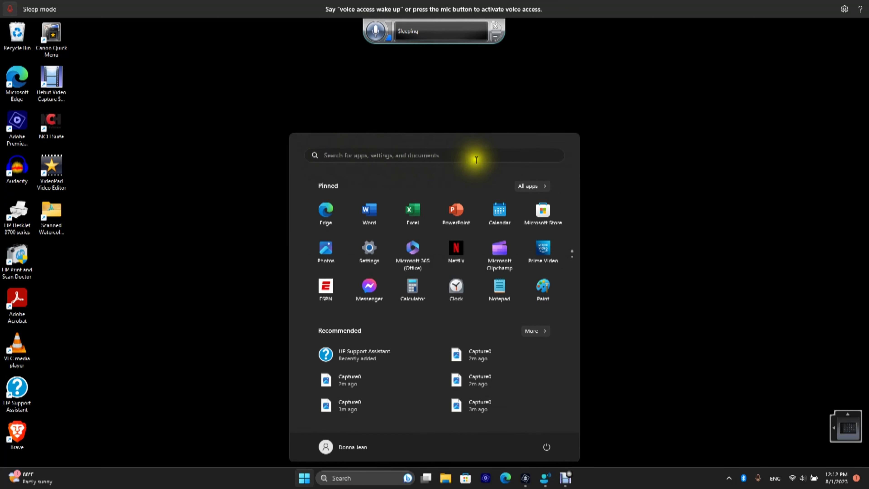
left_click(351, 152)
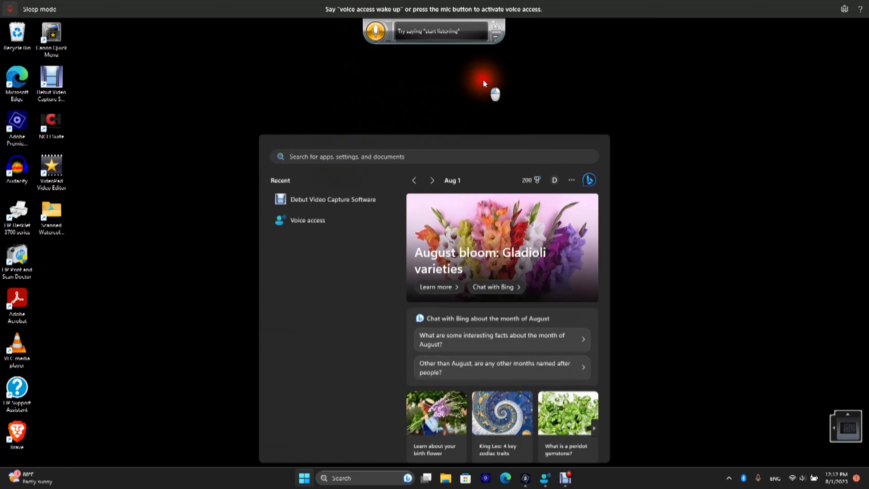
left_click(483, 79)
left_click(375, 33)
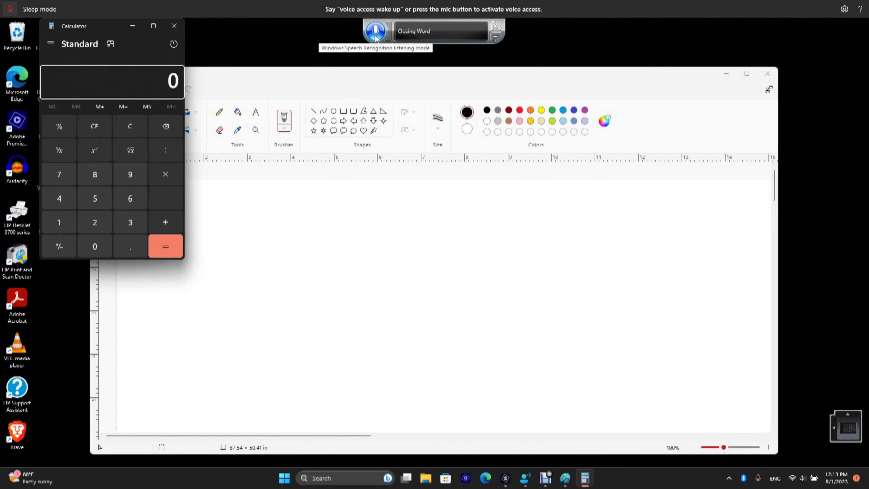
left_click(174, 26)
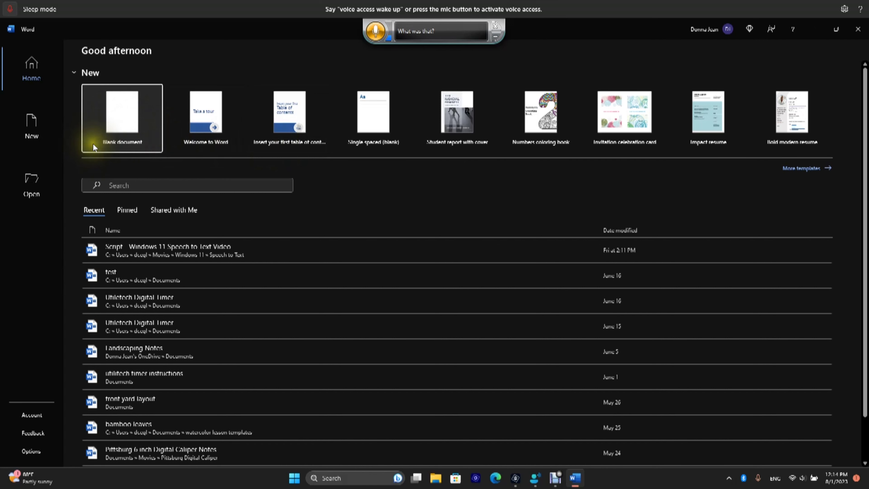
Say 'Review' then 'Spelling and Grammar' to run a spell check on the blank document
left_click(375, 31)
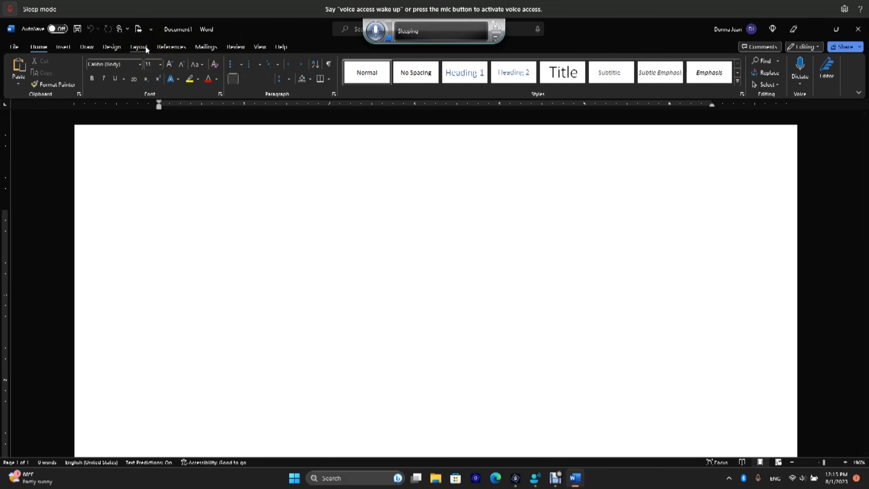
left_click(376, 30)
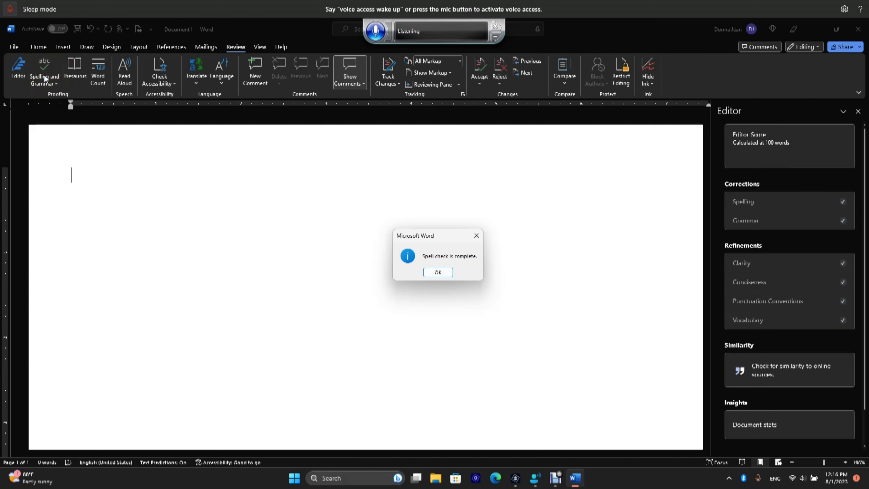
Dismiss the spell-check message, toggle the mic for dictation, and close the stray Shapes gallery
left_click(435, 272)
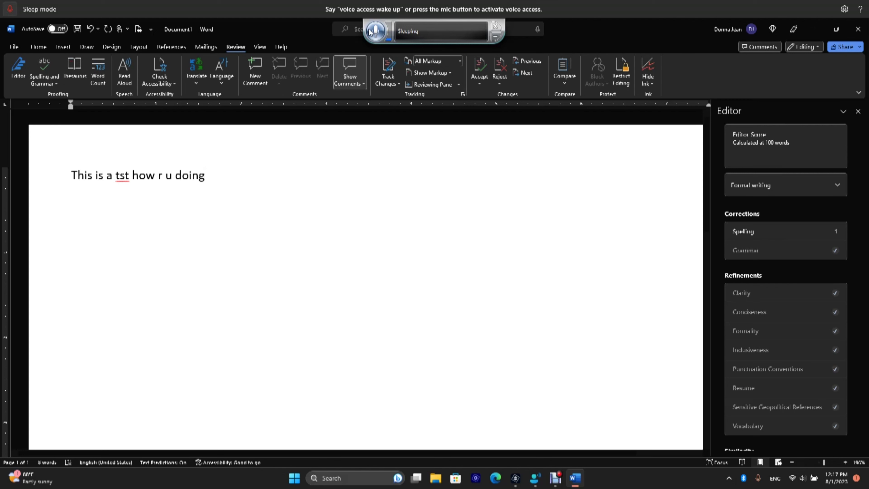
left_click(370, 32)
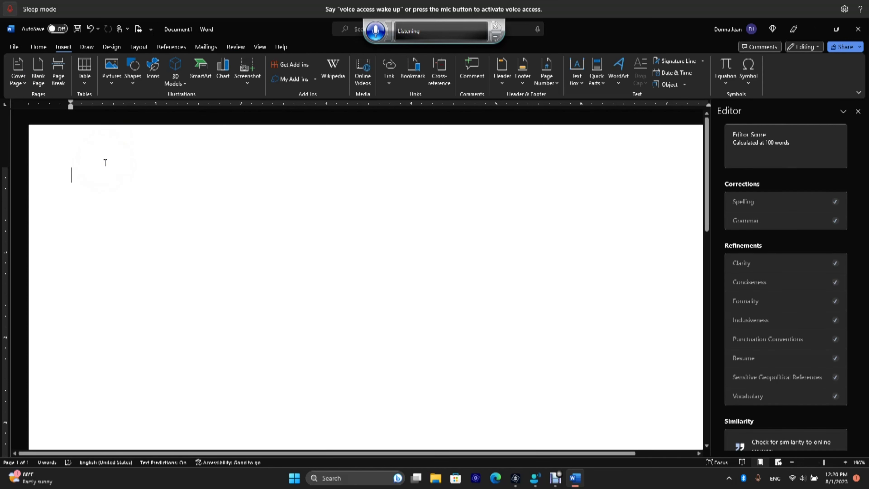
left_click(375, 33)
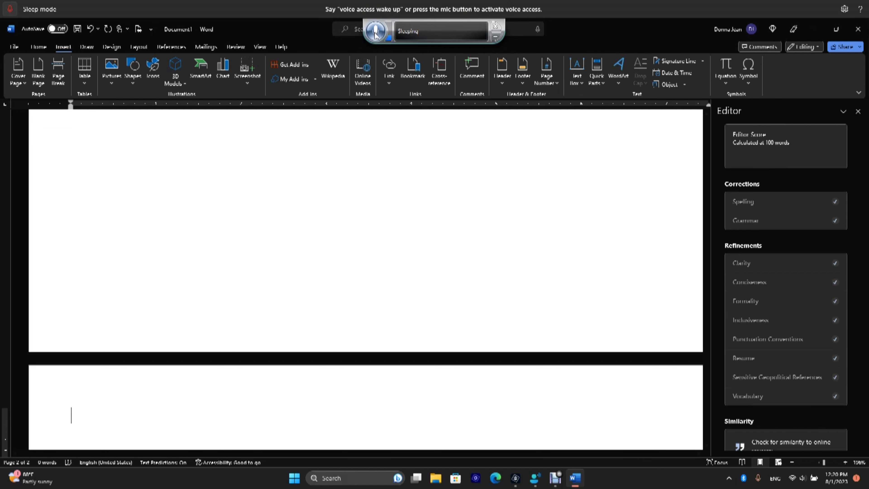
left_click(375, 33)
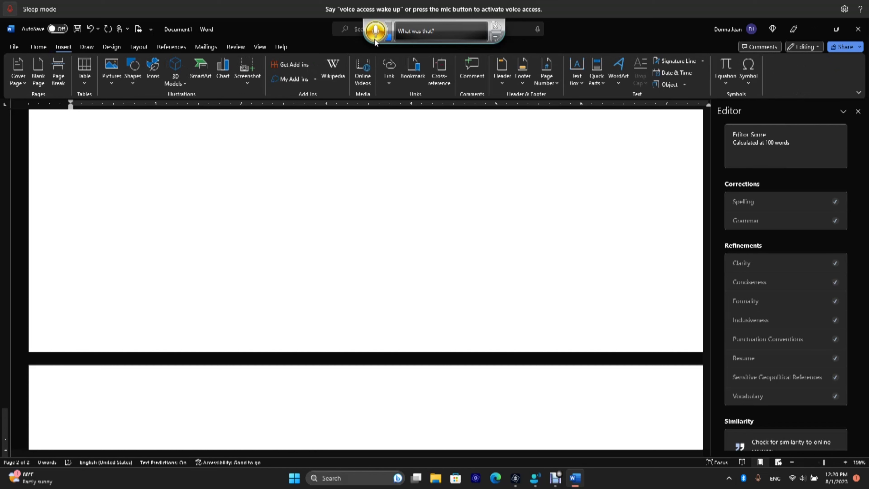
left_click(138, 65)
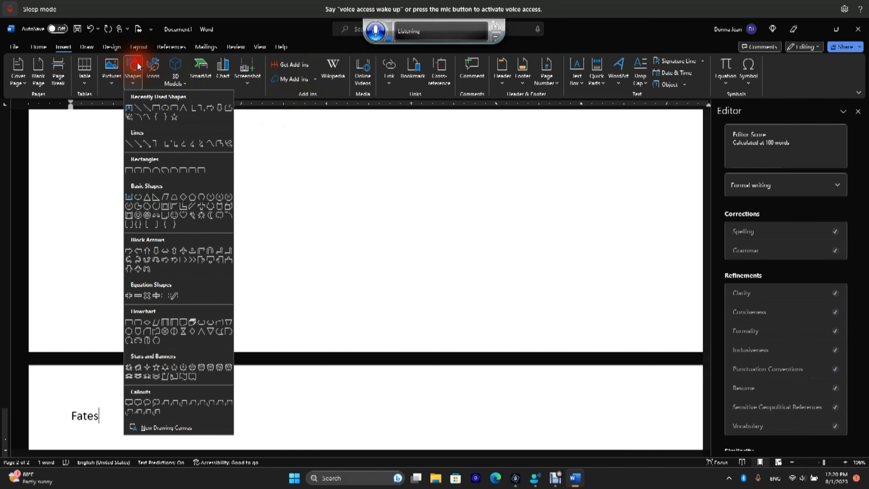
left_click(155, 107)
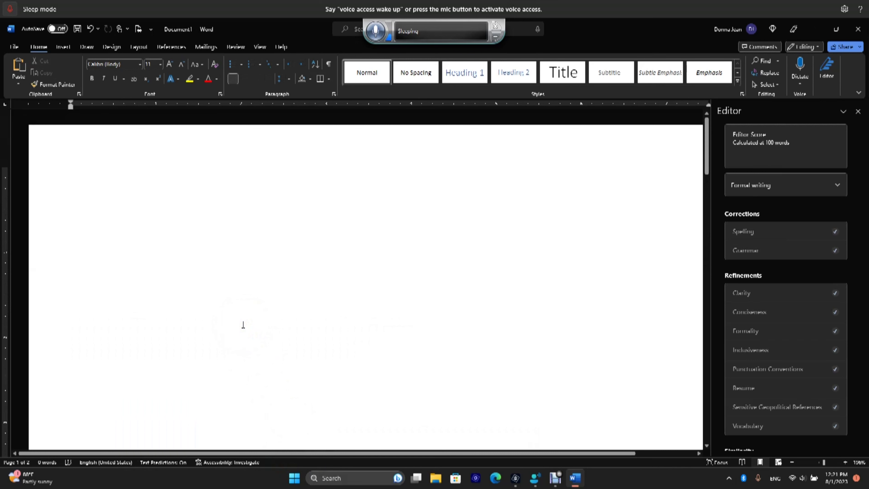
Dictate 'Hello cruel world. How are you today?' into the document
type("Hello cruel world.  How are you today?")
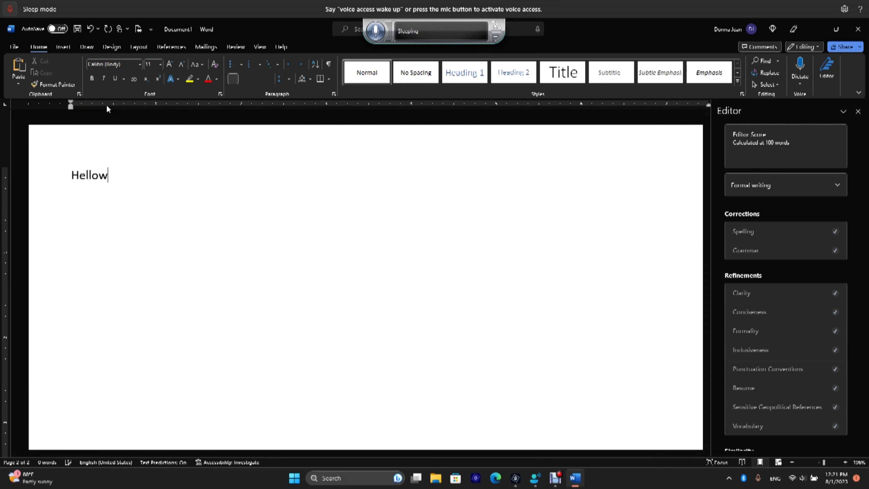
type("  World world an")
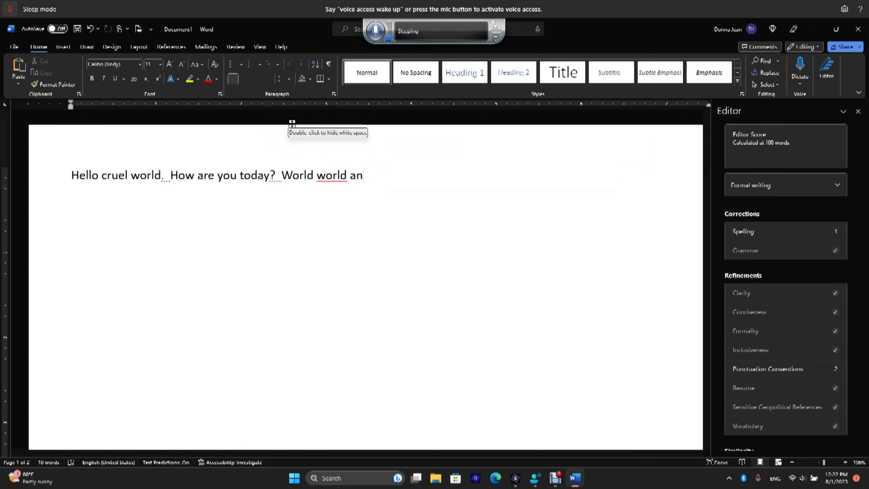
left_click(375, 34)
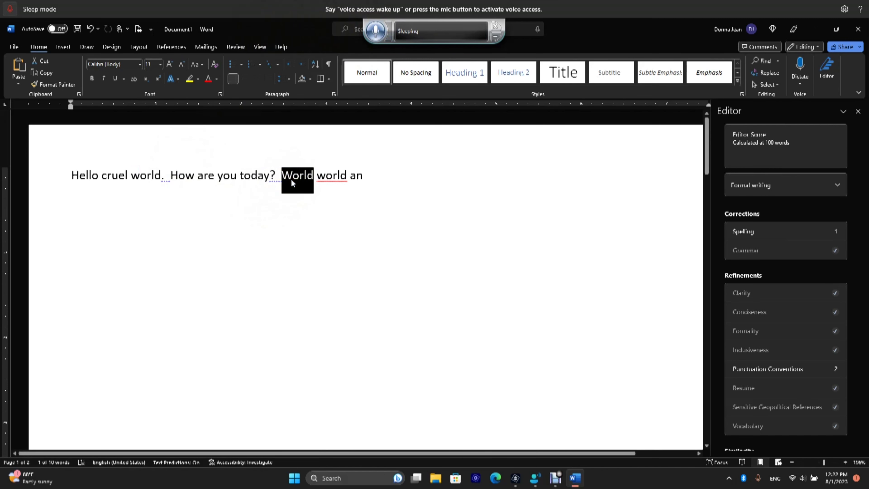
left_click(378, 31)
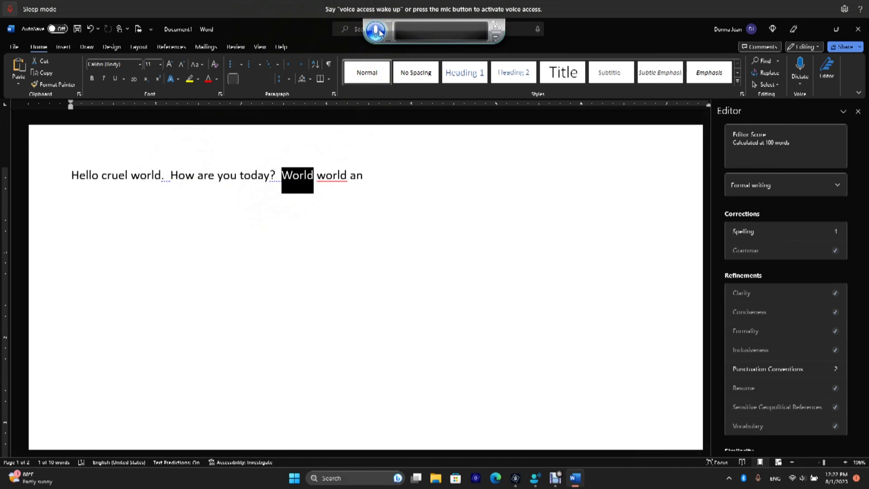
Delete the duplicated capitalised 'World' and move to the start of the line
key("Delete")
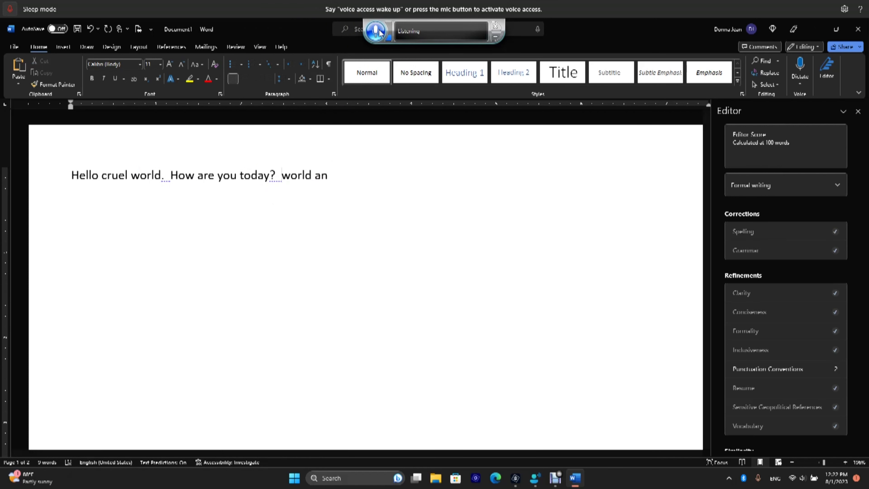
left_click(379, 32)
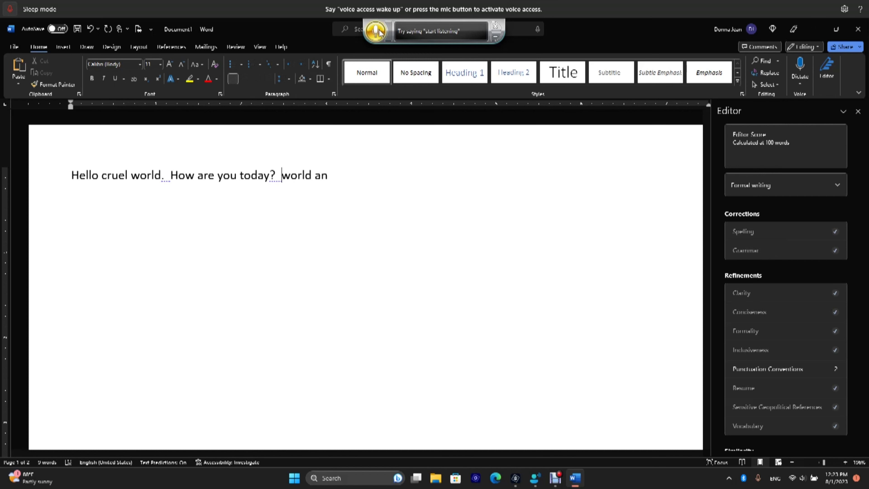
left_click(380, 31)
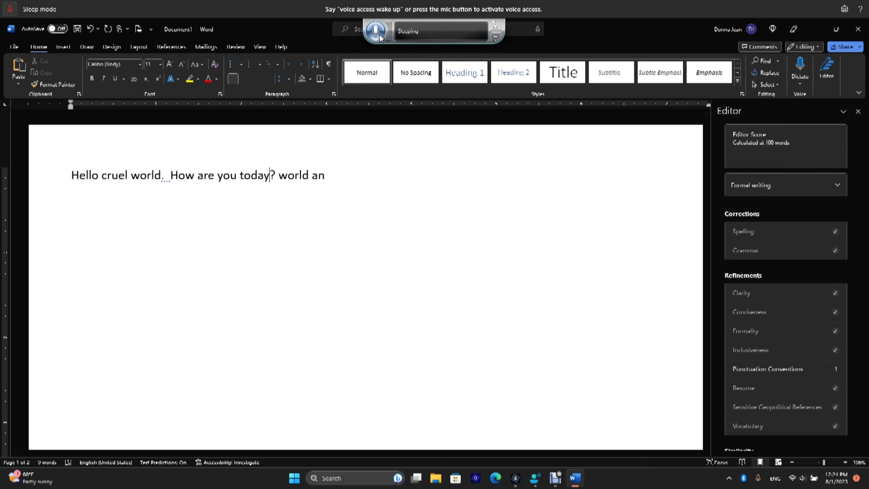
left_click(380, 35)
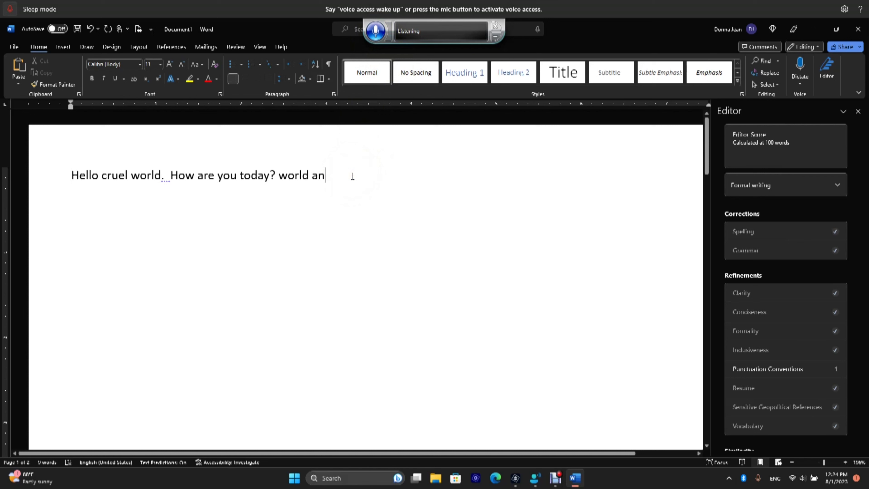
key("Home")
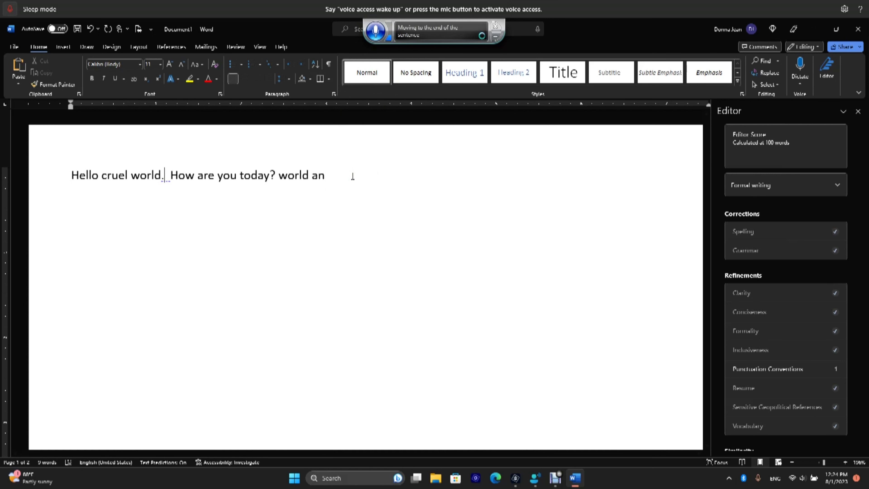
Undo to restore 'How are you today?', backspace away trailing characters, then Page Down and Page Up
left_click(74, 181)
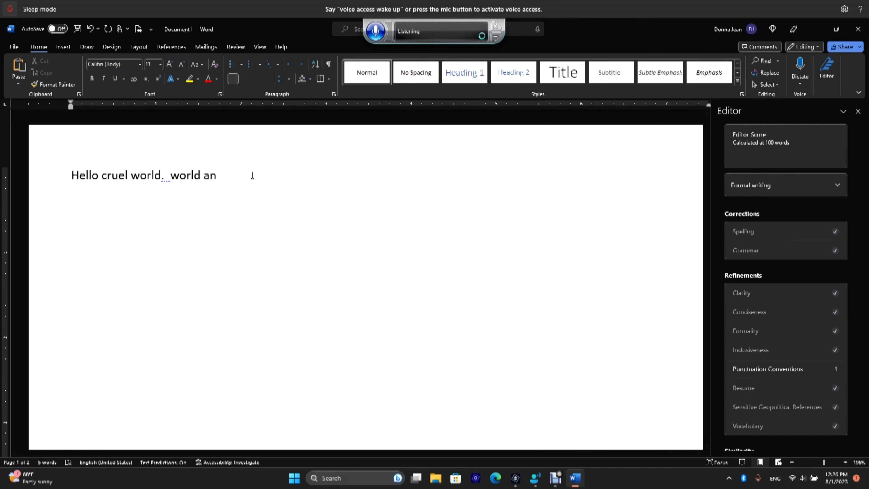
left_click(285, 173)
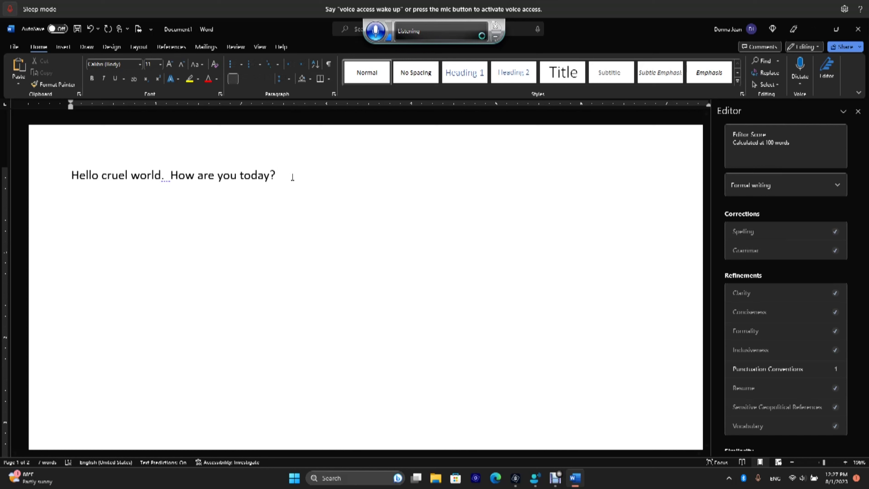
key("BackSpace")
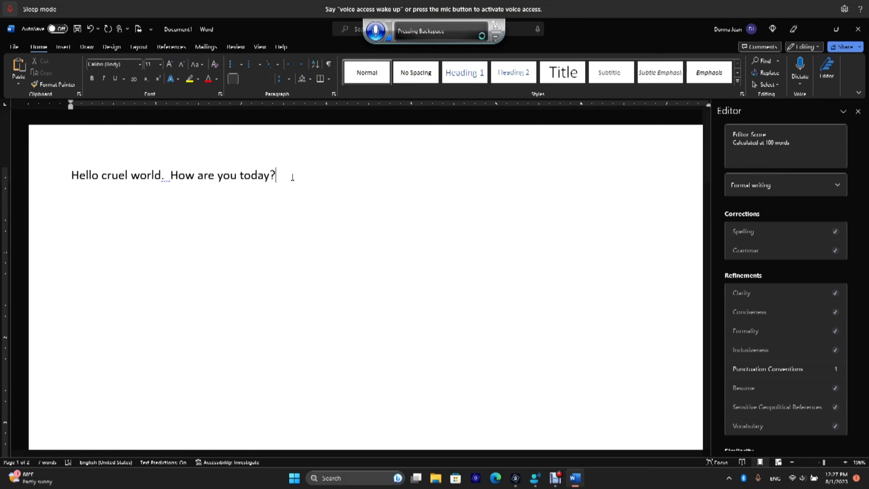
key("BackSpace")
key("Page_Down")
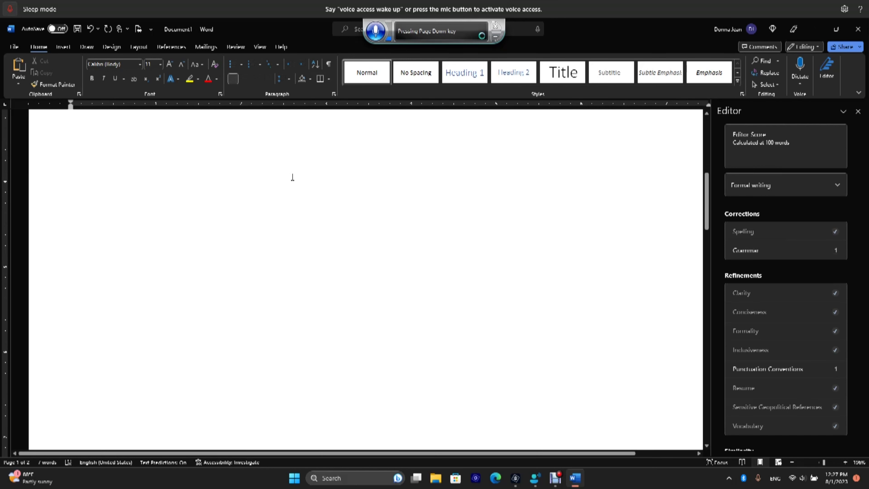
key("Page_Up")
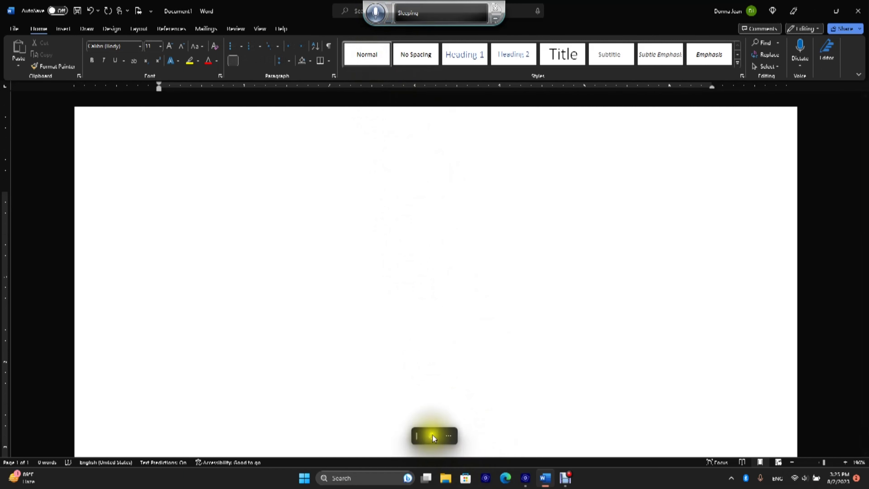
Dictate 'Good morning, how are you doing today', stop listening, and start a new line
left_click(375, 13)
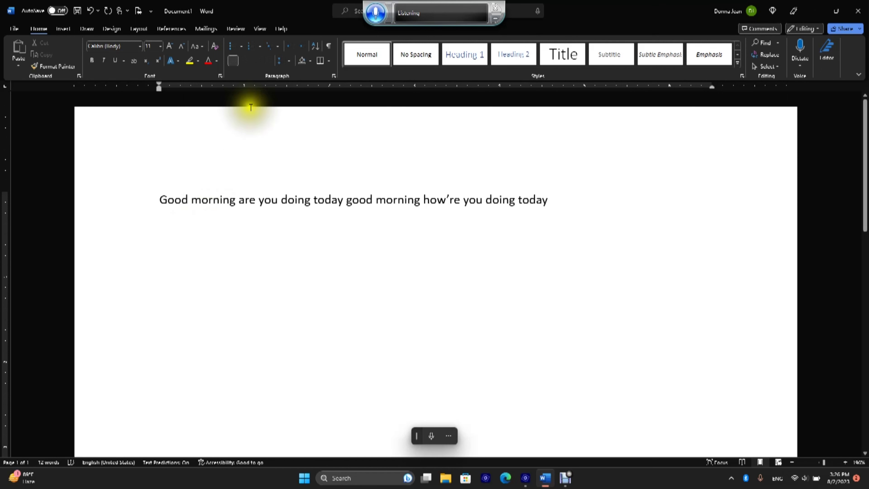
left_click(562, 201)
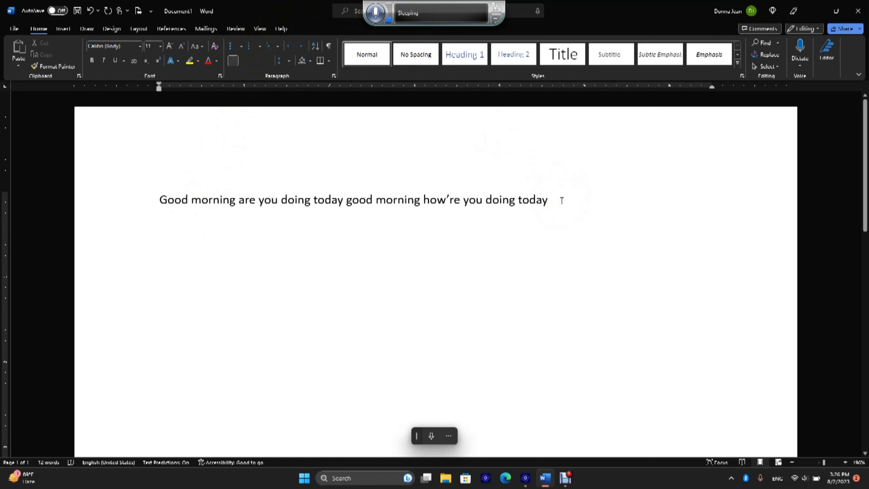
key("Return")
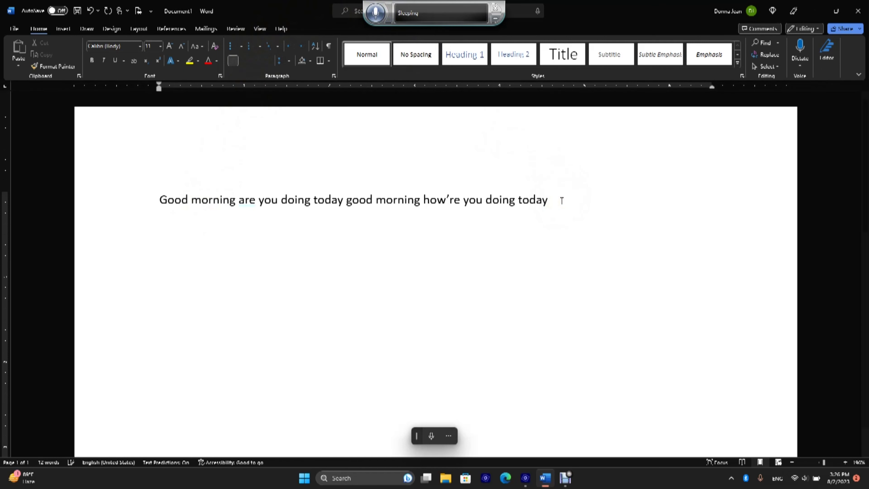
Voice-type 'Good morning, how are you doing today?' with Win+H, then close the voice typing panel
left_click(431, 436)
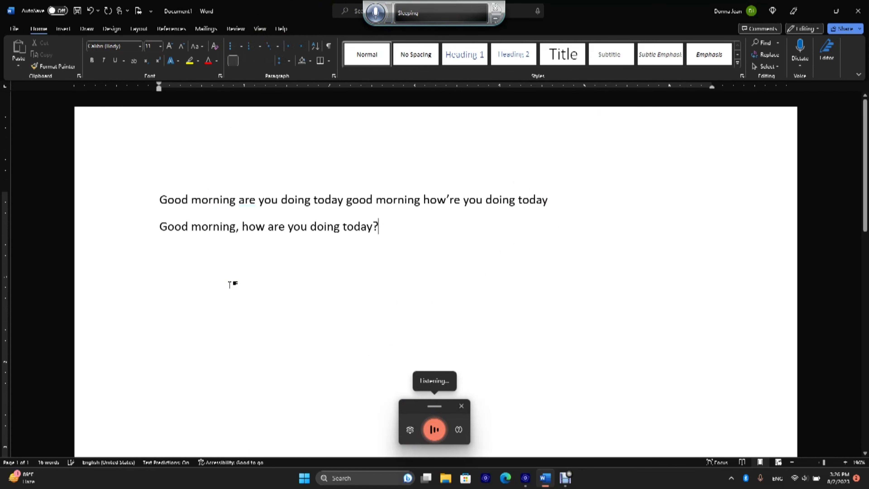
left_click(434, 430)
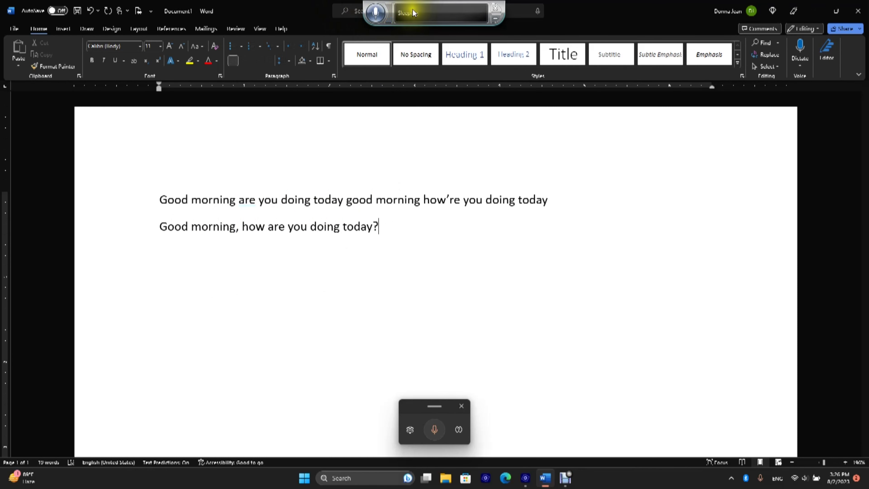
left_click(385, 225)
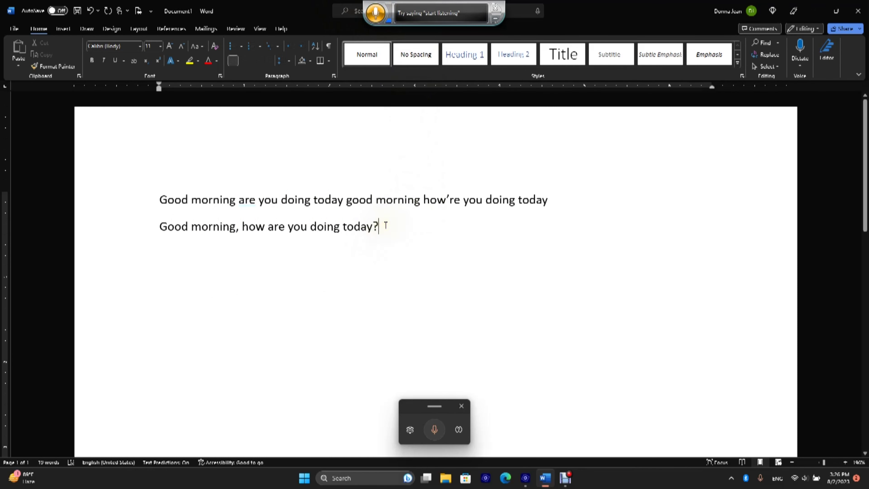
left_click(434, 432)
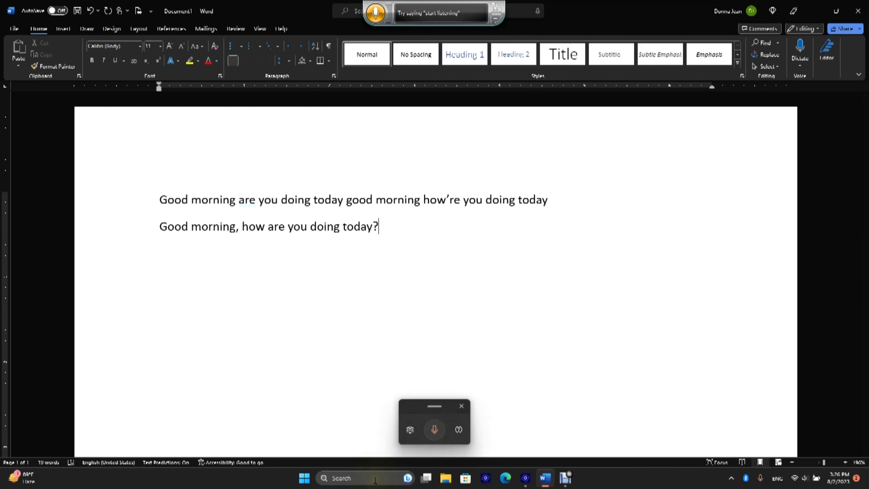
left_click(462, 406)
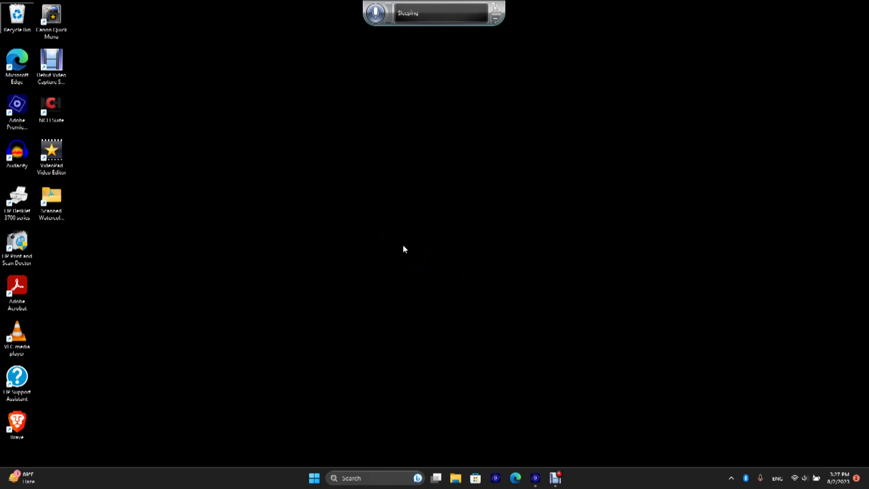